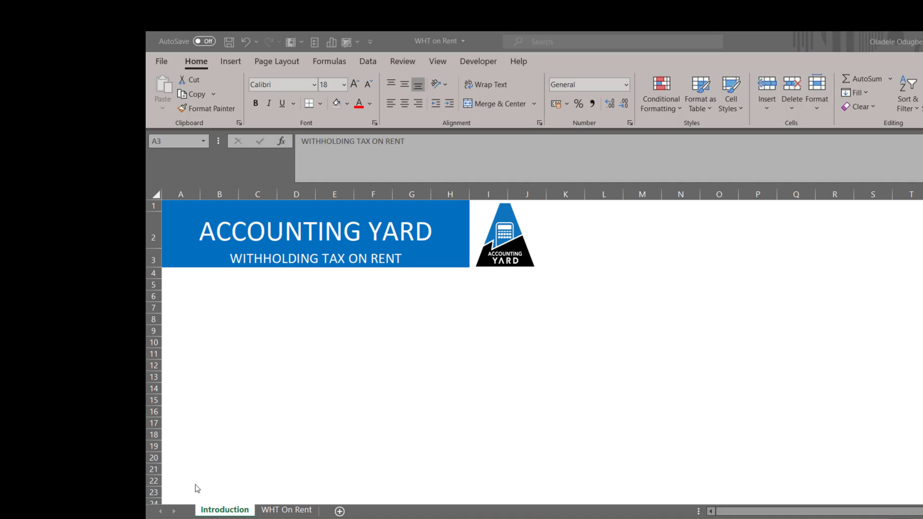
{"action": "left_click", "coordinate": [269, 510]}
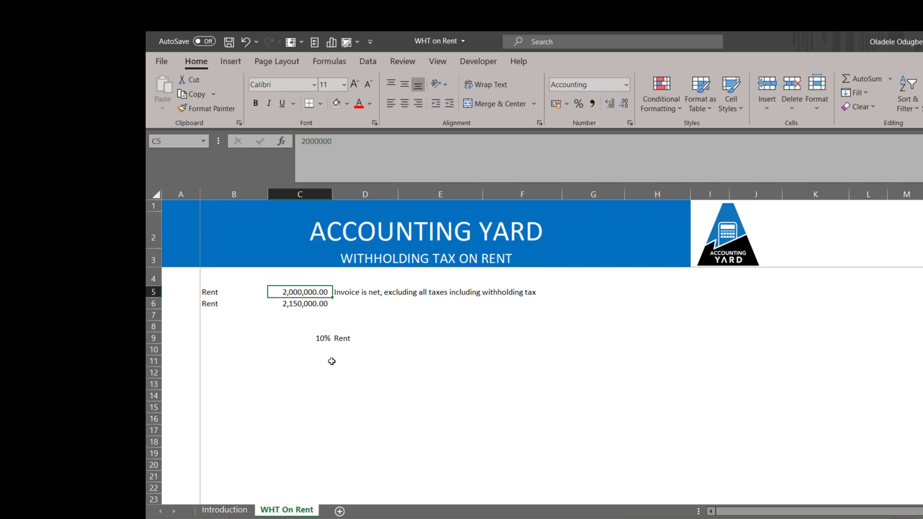
Step: Gross up the 2,000,000 rent with =C5/0.9 in C12, giving 2,222,222.22
{"action": "left_click", "coordinate": [315, 365]}
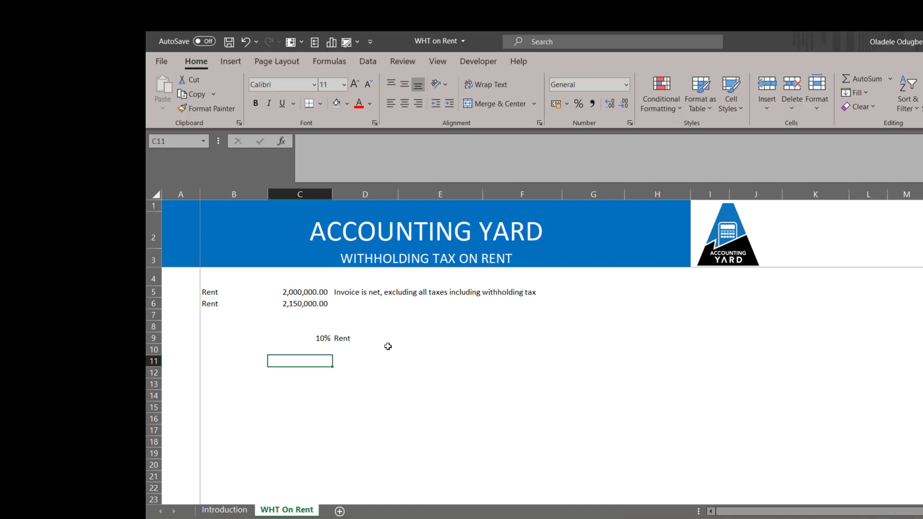
{"action": "key", "text": "Up"}
{"action": "key", "text": "Up"}
{"action": "key", "text": "Down"}
{"action": "key", "text": "Down"}
{"action": "key", "text": "Up"}
{"action": "key", "text": "Up"}
{"action": "key", "text": "Up"}
{"action": "key", "text": "Up"}
{"action": "key", "text": "Up"}
{"action": "key", "text": "Up"}
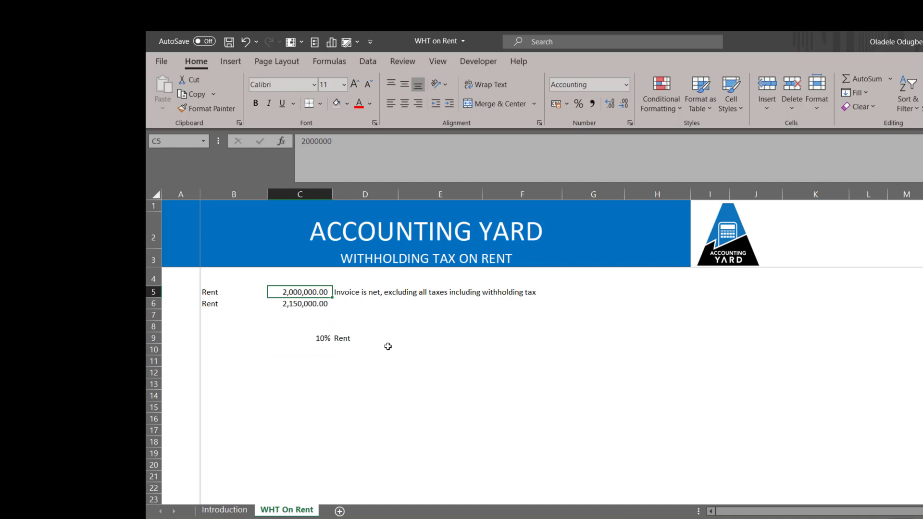
{"action": "key", "text": "Down"}
{"action": "key", "text": "Up"}
{"action": "key", "text": "Down"}
{"action": "key", "text": "Down"}
{"action": "key", "text": "Down"}
{"action": "key", "text": "Down"}
{"action": "key", "text": "Down"}
{"action": "key", "text": "Down"}
{"action": "key", "text": "Down"}
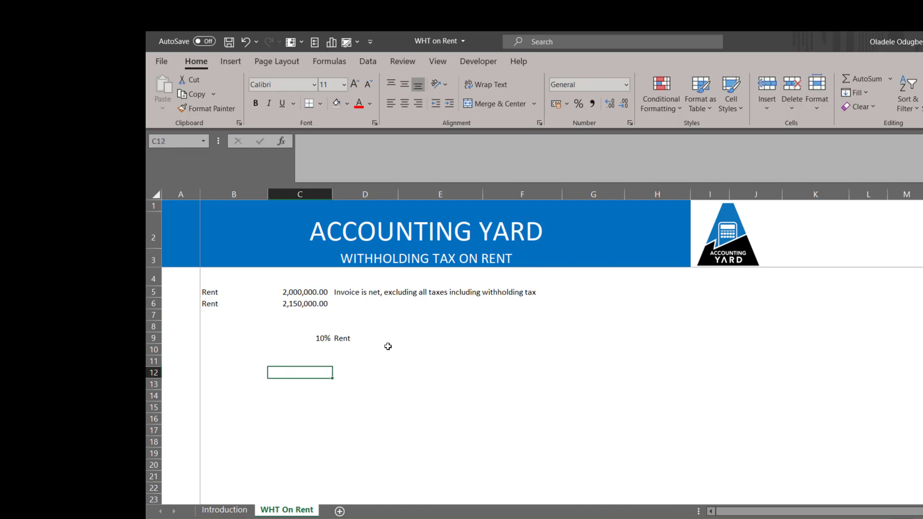
{"action": "type", "text": "="}
{"action": "key", "text": "Up"}
{"action": "key", "text": "Up"}
{"action": "key", "text": "Up"}
{"action": "key", "text": "Up"}
{"action": "key", "text": "Up"}
{"action": "key", "text": "Up"}
{"action": "key", "text": "Up"}
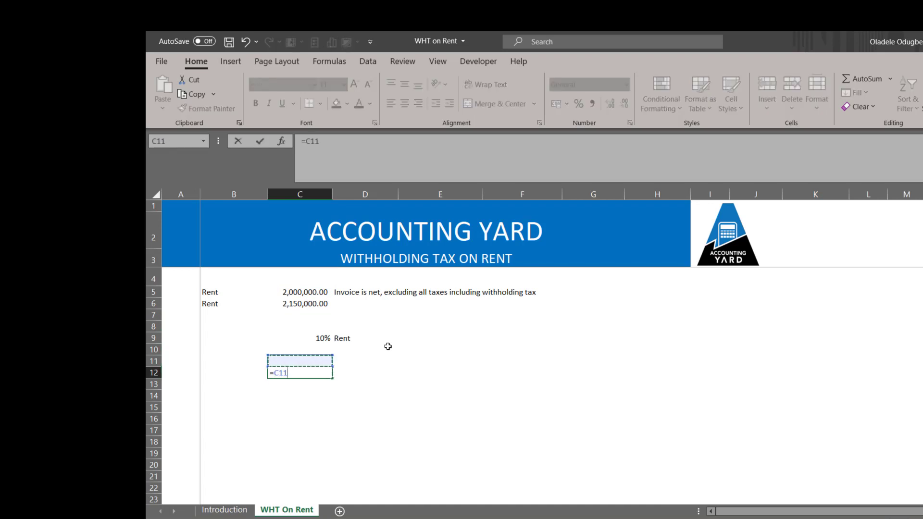
{"action": "type", "text": "/.0"}
{"action": "key", "text": "BackSpace"}
{"action": "key", "text": "BackSpace"}
{"action": "type", "text": "0.9"}
{"action": "key", "text": "ctrl+Return"}
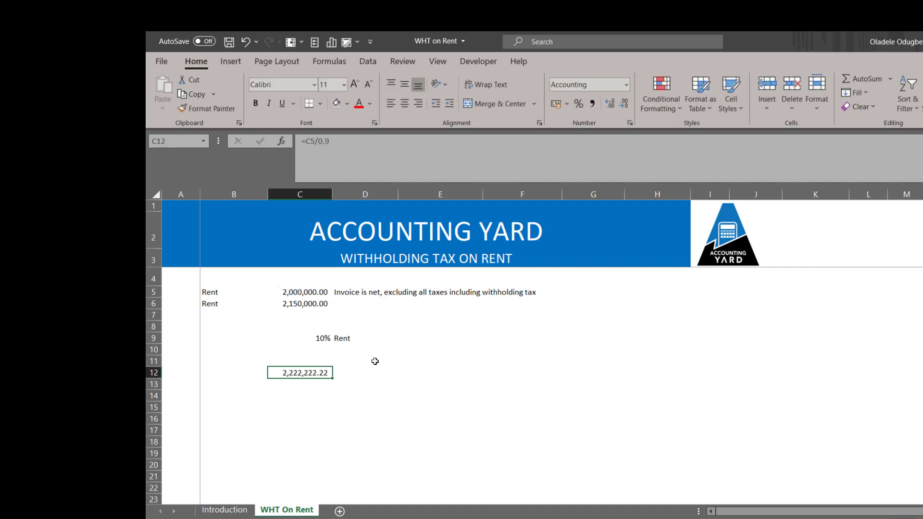
Step: Compute WHT of 222,222.22 with =C12*C9 in C14, labelled WHT in B14
{"action": "left_click", "coordinate": [315, 387]}
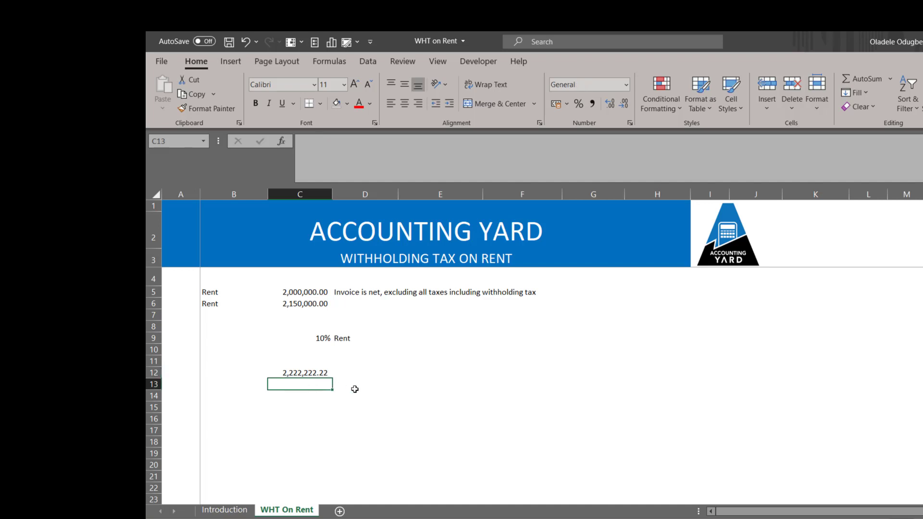
{"action": "key", "text": "Down"}
{"action": "type", "text": "="}
{"action": "key", "text": "Up"}
{"action": "key", "text": "Up"}
{"action": "type", "text": "*"}
{"action": "key", "text": "Up"}
{"action": "key", "text": "Up"}
{"action": "key", "text": "Up"}
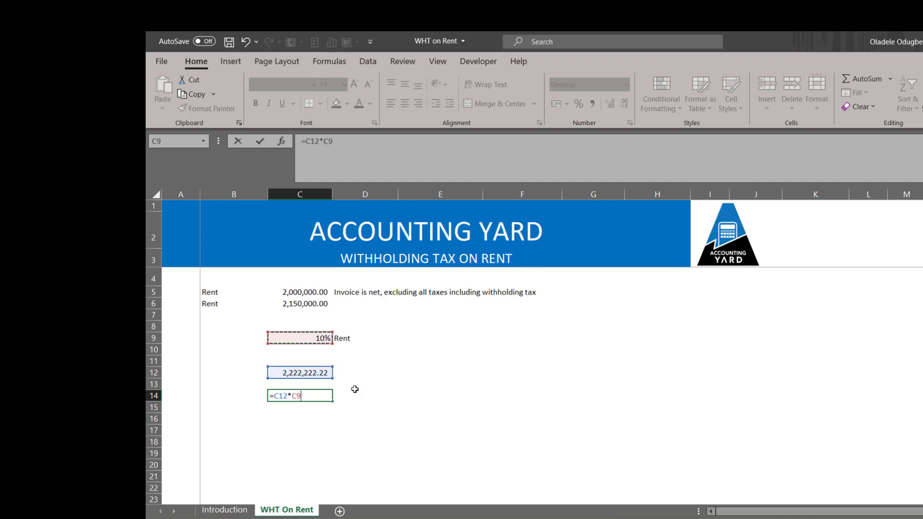
{"action": "key", "text": "Return"}
{"action": "key", "text": "Up"}
{"action": "key", "text": "Left"}
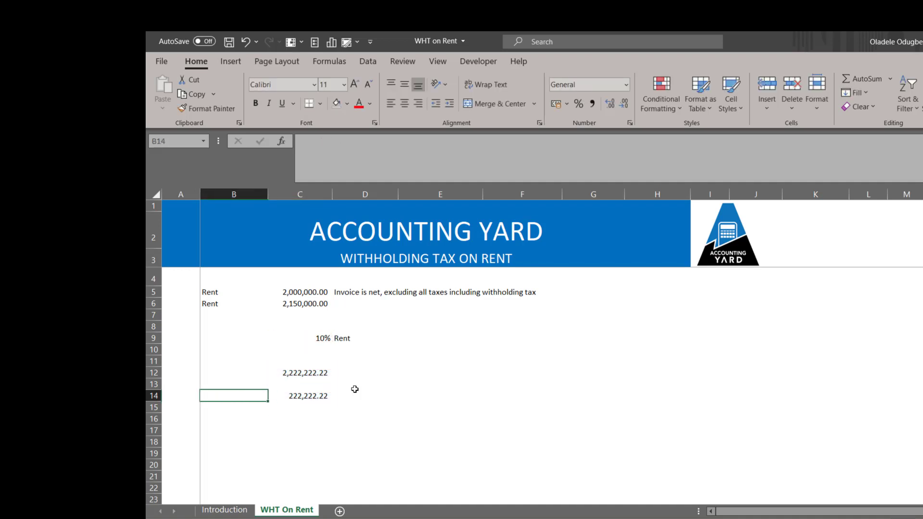
{"action": "type", "text": "WHT"}
{"action": "key", "text": "Return"}
Step: Compute the 2,000,000.00 net amount with =C12-C14 in C15, labelled NET WHT
{"action": "key", "text": "Right"}
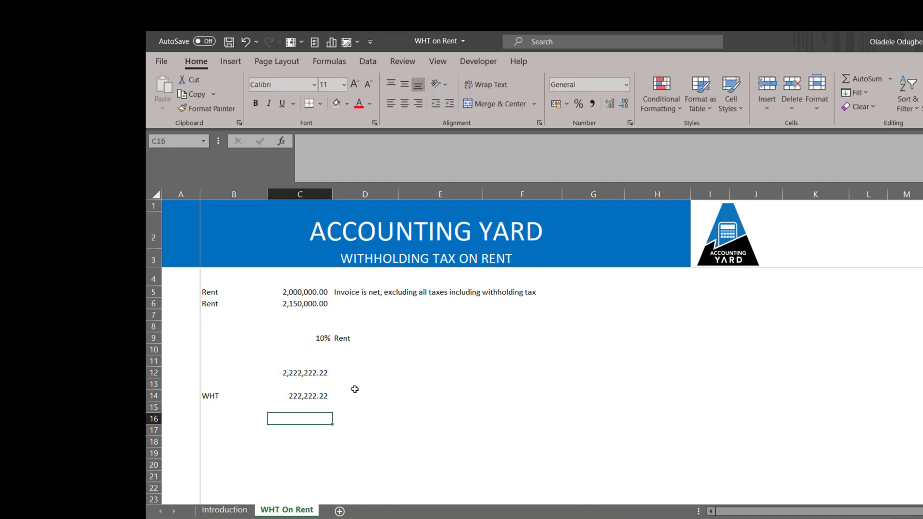
{"action": "type", "text": "="}
{"action": "key", "text": "Up"}
{"action": "key", "text": "Up"}
{"action": "key", "text": "Up"}
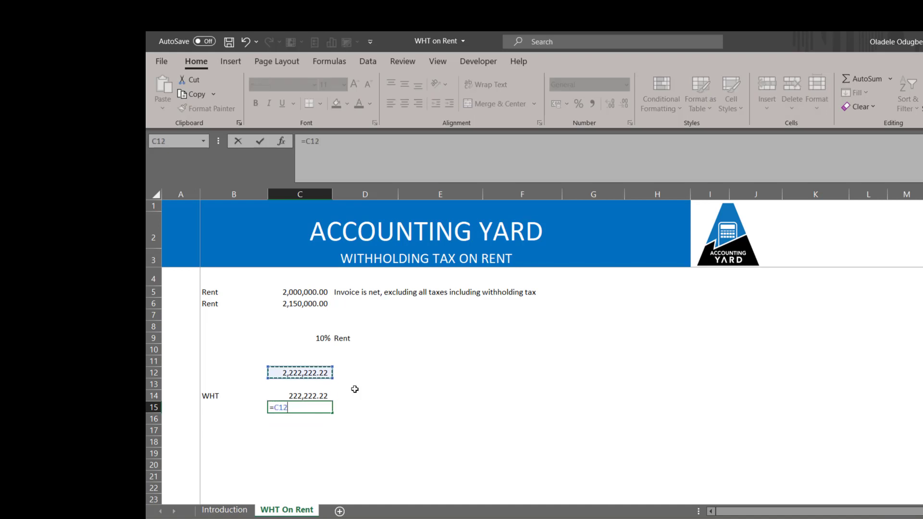
{"action": "type", "text": "-"}
{"action": "key", "text": "Up"}
{"action": "key", "text": "Return"}
{"action": "key", "text": "Up"}
{"action": "key", "text": "Left"}
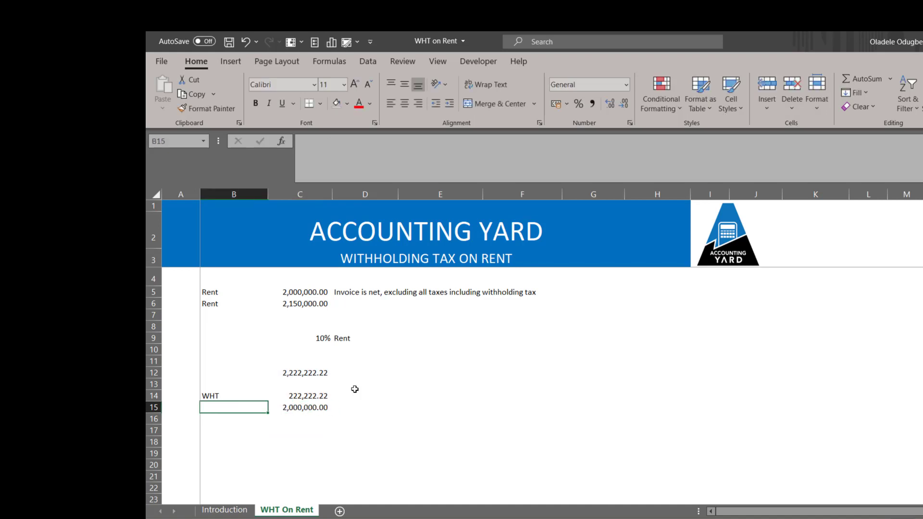
{"action": "type", "text": "NET W"}
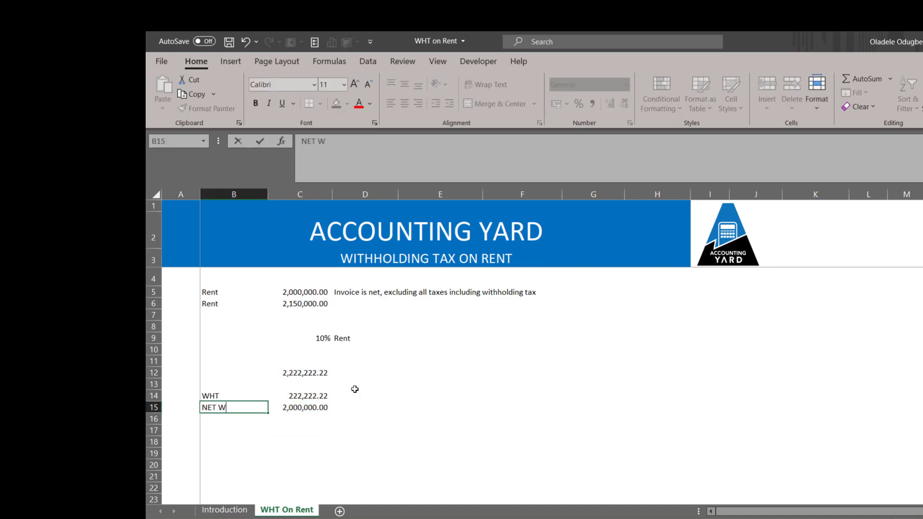
{"action": "type", "text": "HT"}
{"action": "key", "text": "Return"}
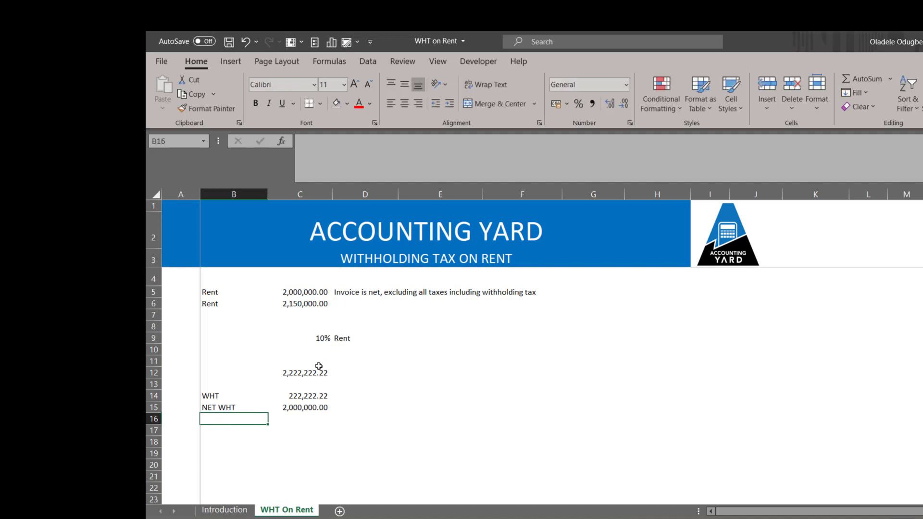
Step: Start the journal with Dr Prepaid Expense- current asset, debiting =C12 (2,222,222.22) in F17
{"action": "left_click", "coordinate": [311, 395]}
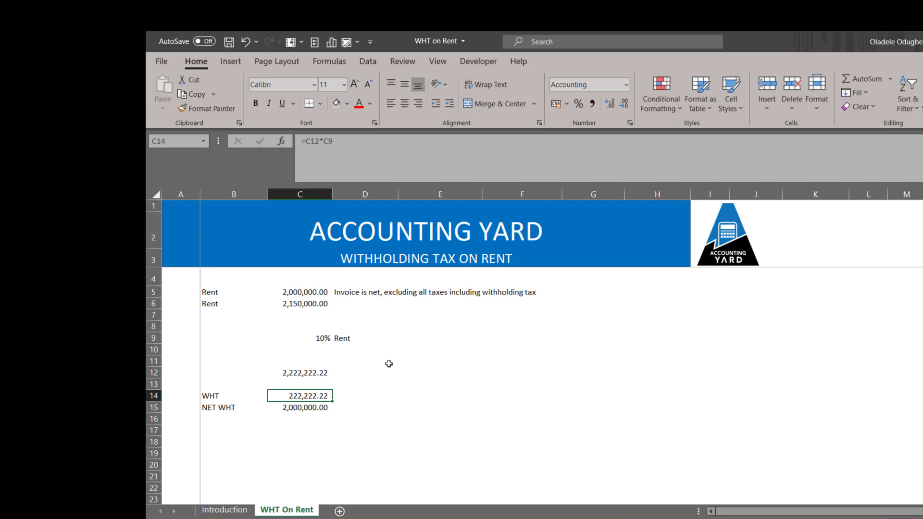
{"action": "left_click", "coordinate": [297, 376]}
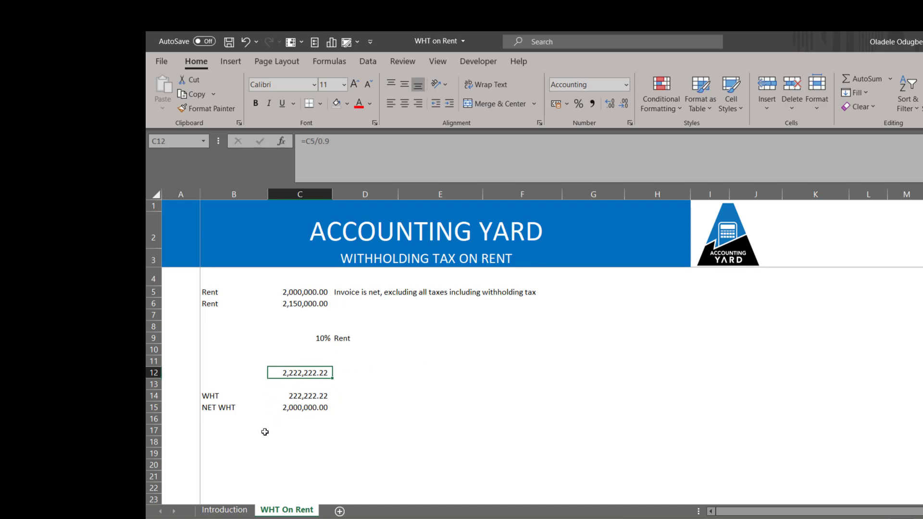
{"action": "left_click", "coordinate": [314, 431]}
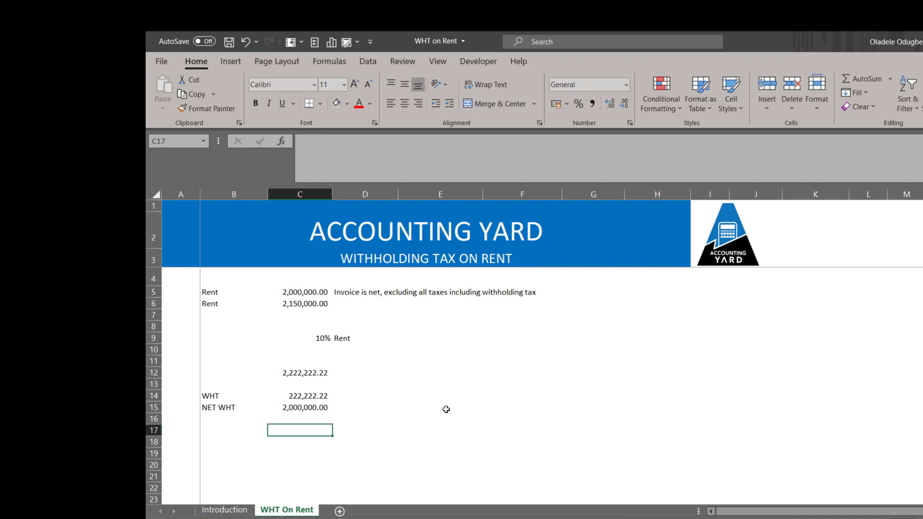
{"action": "type", "text": "Dr"}
{"action": "key", "text": "Tab"}
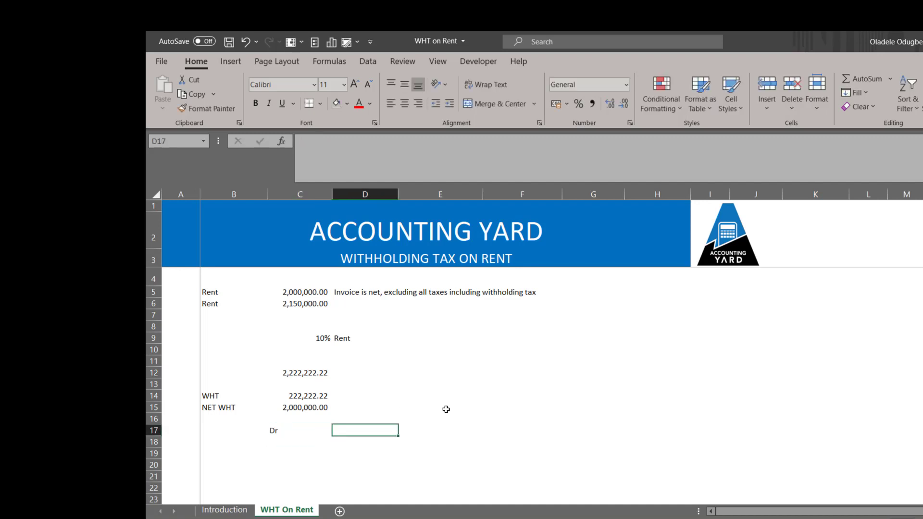
{"action": "type", "text": "Pre"}
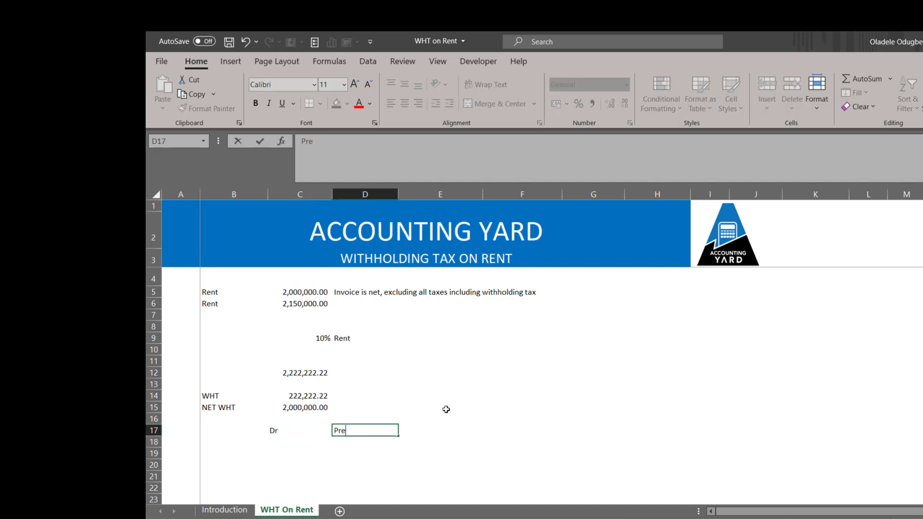
{"action": "type", "text": "paid Expense- current asse"}
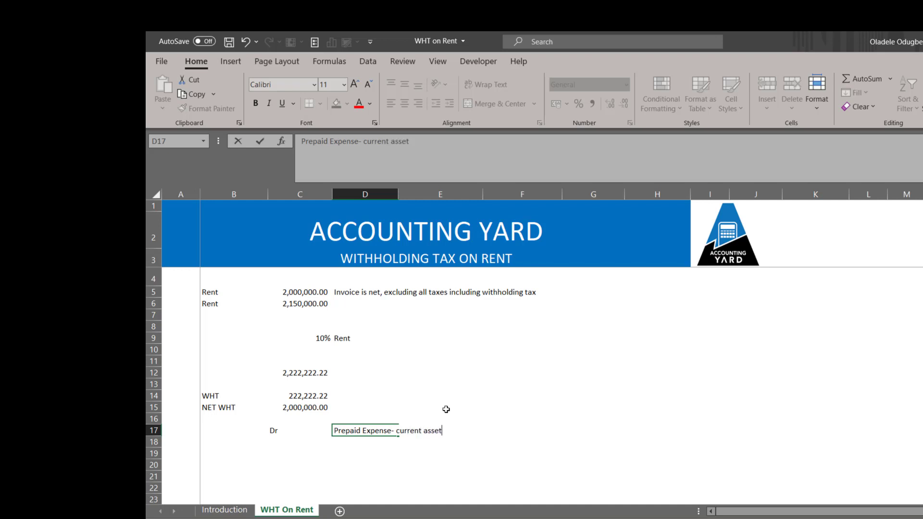
{"action": "type", "text": "t"}
{"action": "key", "text": "Tab"}
{"action": "key", "text": "Left"}
{"action": "key", "text": "Right"}
{"action": "key", "text": "Right"}
{"action": "key", "text": "Left"}
{"action": "key", "text": "Right"}
{"action": "type", "text": "="}
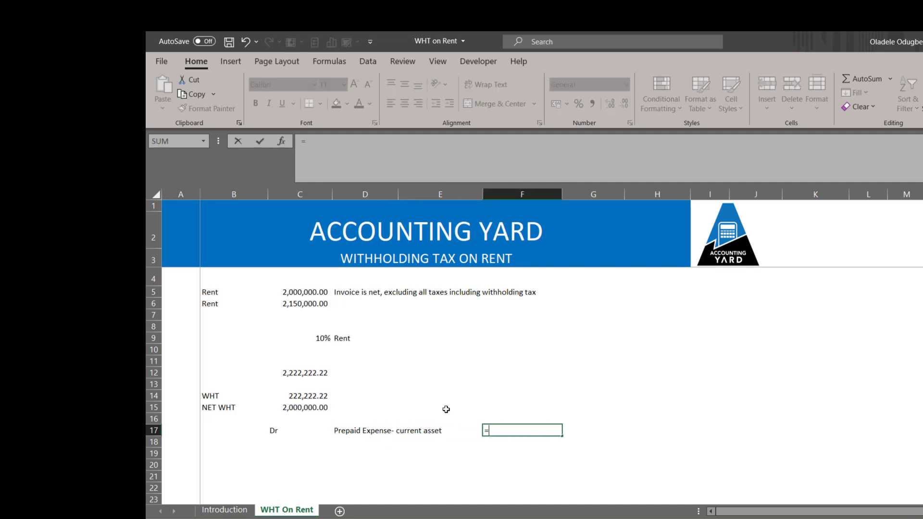
{"action": "left_click", "coordinate": [310, 373]}
{"action": "key", "text": "Return"}
Step: Add a Cr Vendor line crediting the NET WHT amount, 2,000,000.00
{"action": "key", "text": "Left"}
{"action": "key", "text": "Left"}
{"action": "key", "text": "Left"}
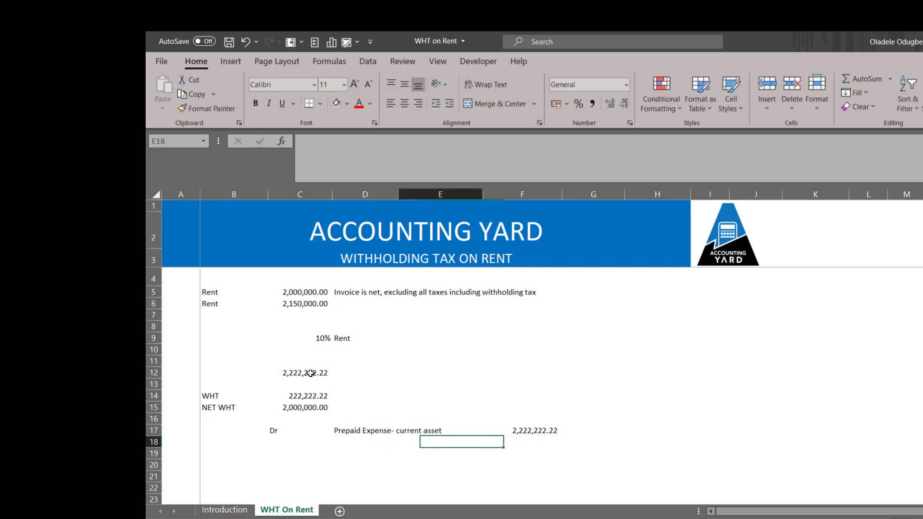
{"action": "type", "text": "c"}
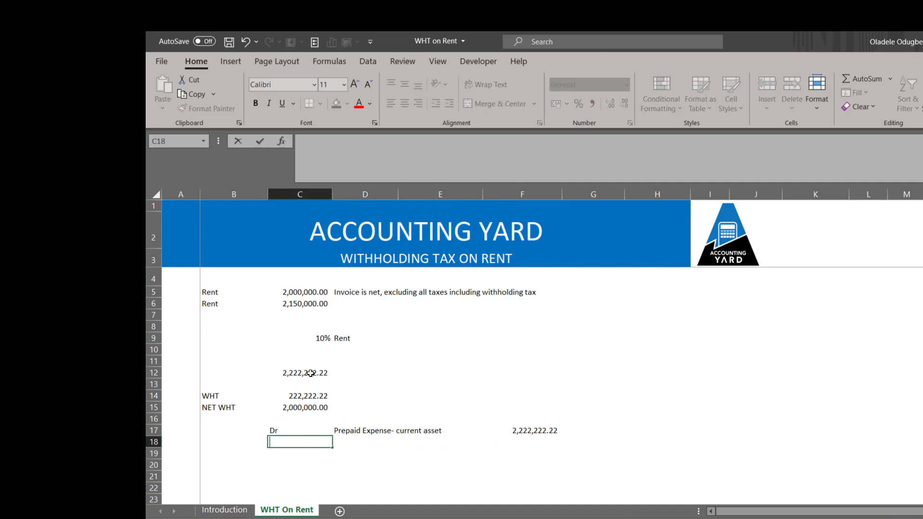
{"action": "type", "text": "Cr"}
{"action": "key", "text": "Return"}
{"action": "key", "text": "Up"}
{"action": "key", "text": "Right"}
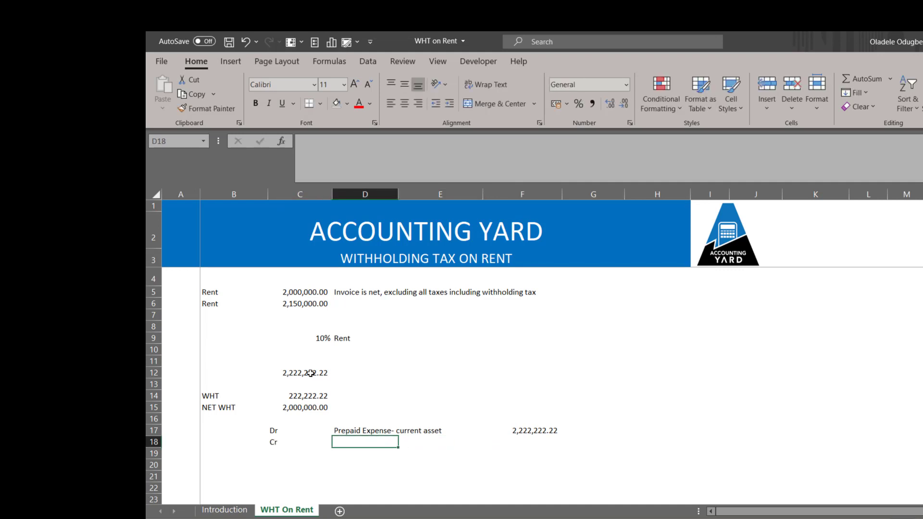
{"action": "type", "text": "Vendor"}
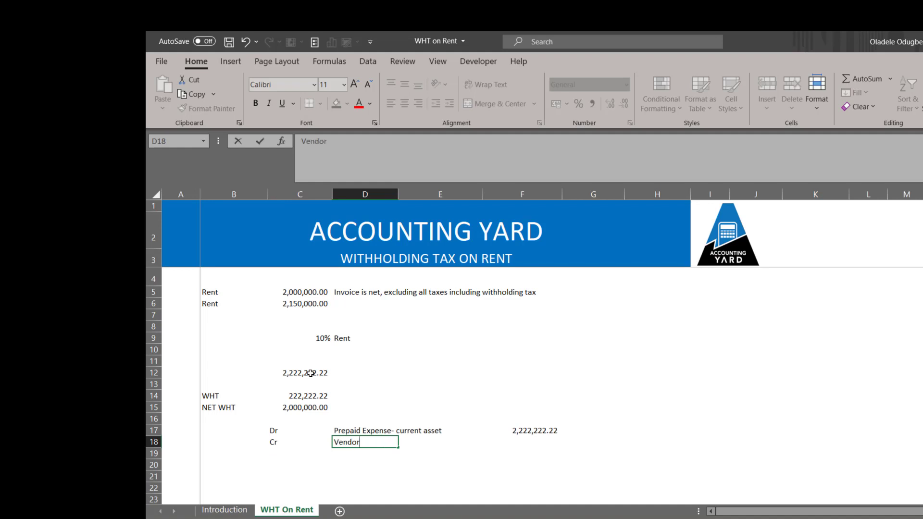
{"action": "key", "text": "Return"}
{"action": "key", "text": "Up"}
{"action": "key", "text": "Right"}
{"action": "key", "text": "Right"}
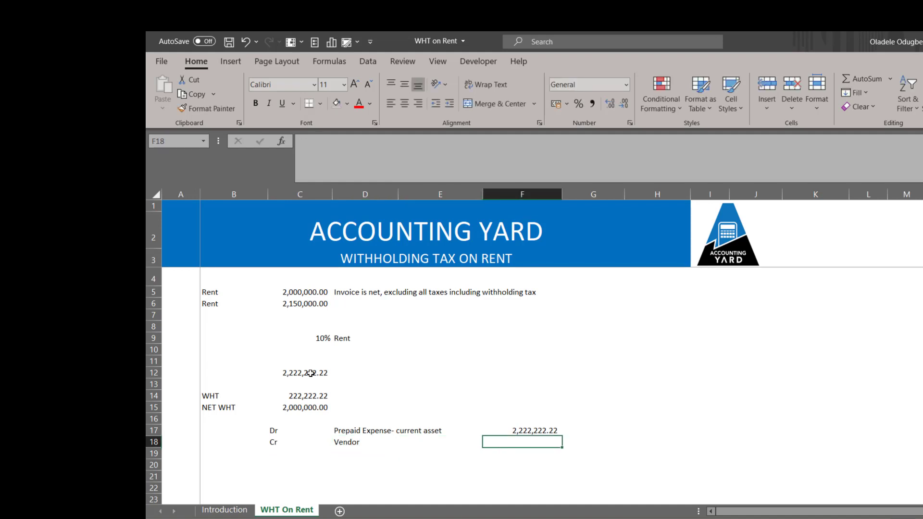
{"action": "type", "text": "="}
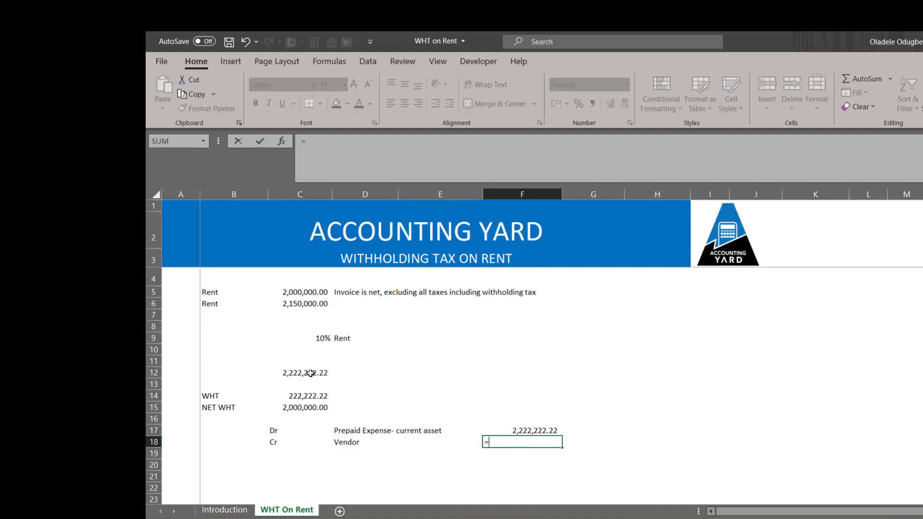
{"action": "left_click", "coordinate": [307, 408]}
{"action": "key", "text": "Return"}
Step: Add a Cr WHT Payable line crediting the WHT amount, 222,222.22
{"action": "key", "text": "Left"}
{"action": "key", "text": "Left"}
{"action": "key", "text": "Left"}
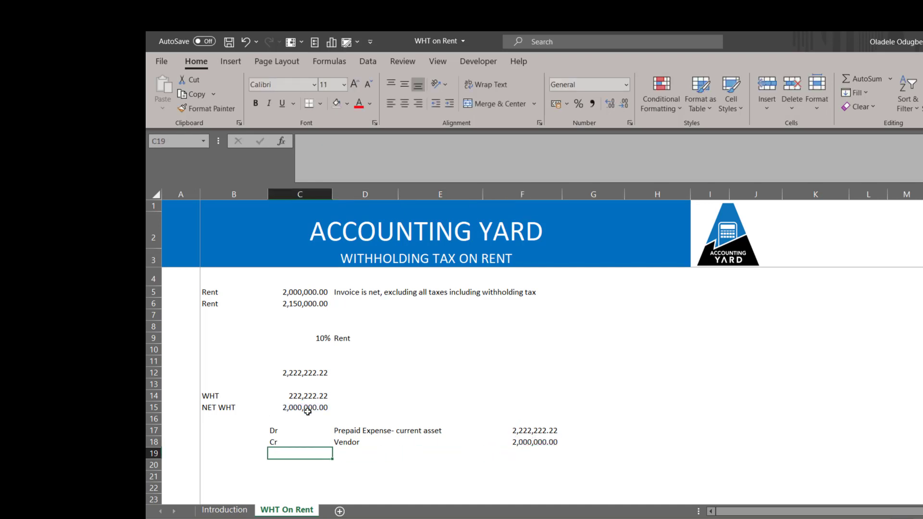
{"action": "type", "text": "Cr"}
{"action": "key", "text": "Return"}
{"action": "key", "text": "Right"}
{"action": "key", "text": "Up"}
{"action": "type", "text": "WHT Paya"}
{"action": "key", "text": "BackSpace"}
{"action": "key", "text": "BackSpace"}
{"action": "key", "text": "BackSpace"}
{"action": "type", "text": "ayable"}
{"action": "key", "text": "Right"}
{"action": "key", "text": "Right"}
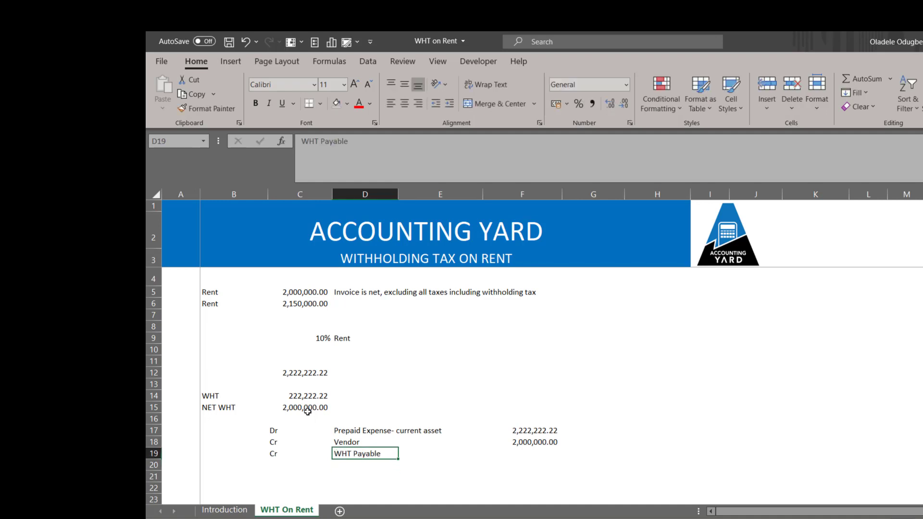
{"action": "type", "text": "="}
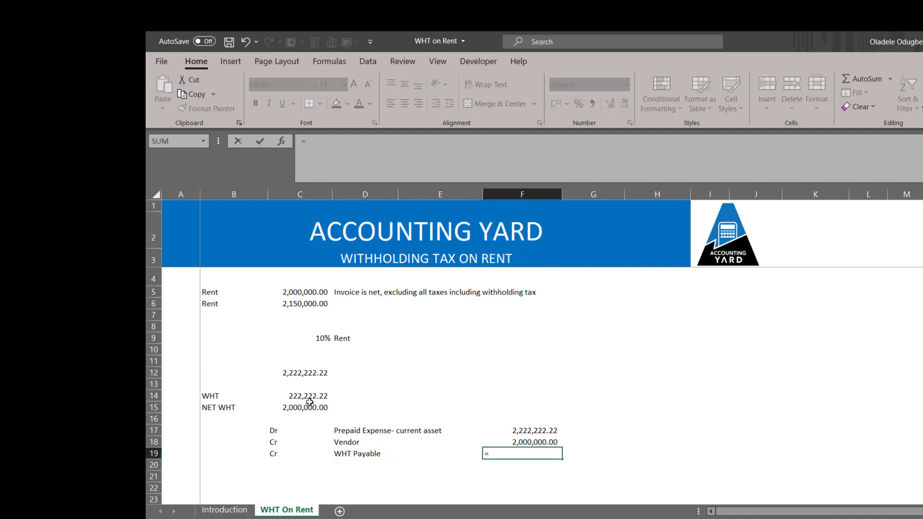
{"action": "left_click", "coordinate": [309, 395]}
{"action": "key", "text": "Return"}
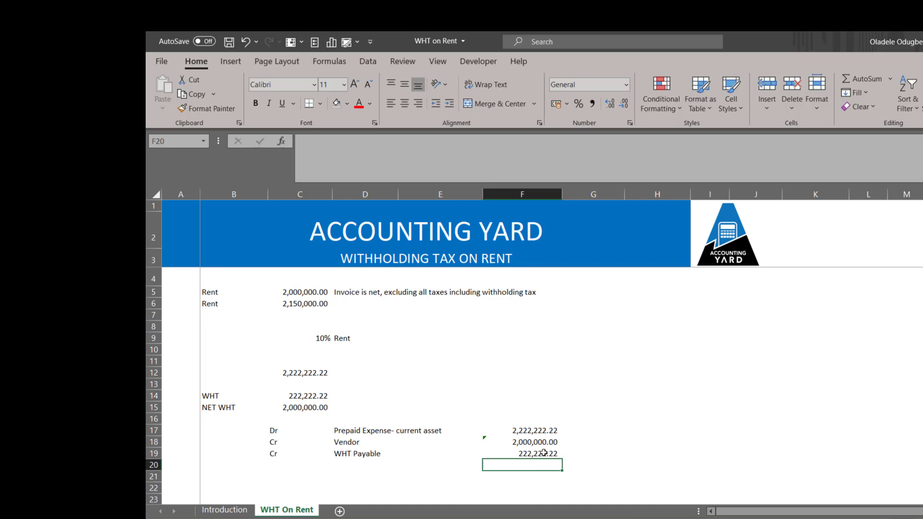
{"action": "left_click", "coordinate": [543, 452]}
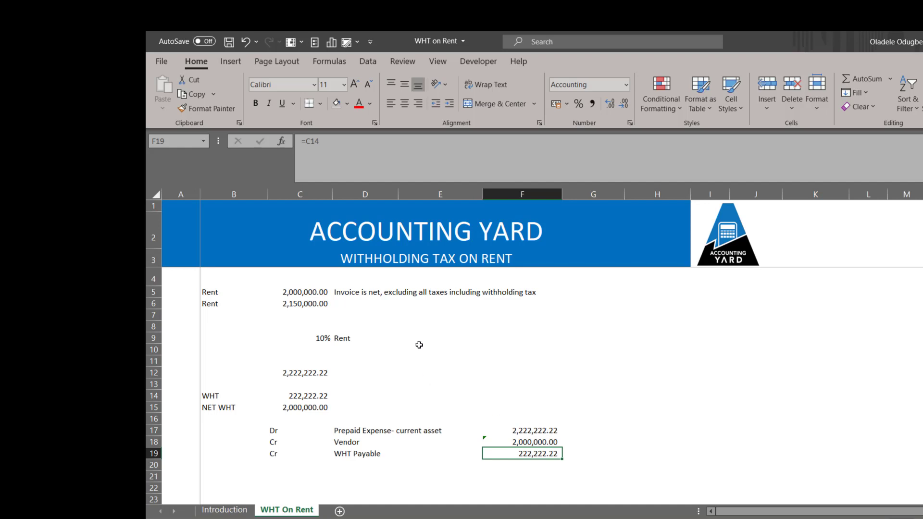
Step: Bring the 2,150,000.00 rent figure into C24 with =C6
{"action": "left_click", "coordinate": [317, 304]}
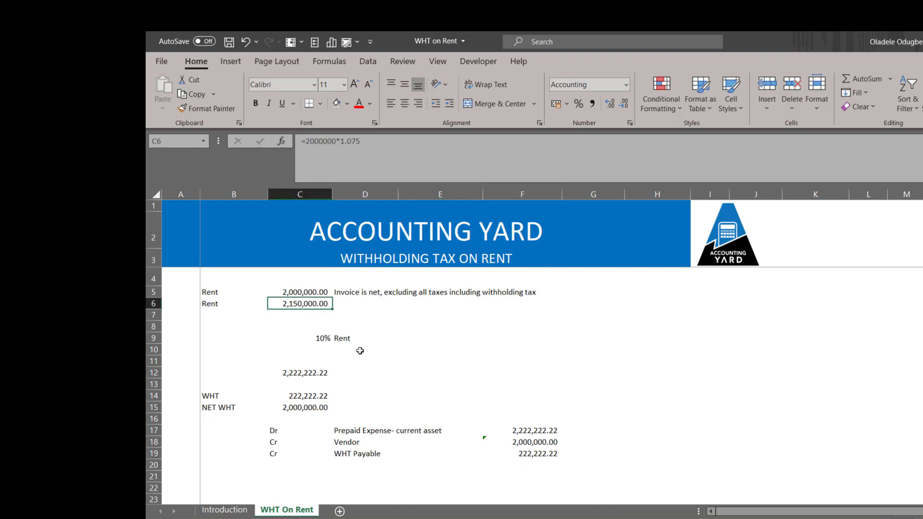
{"action": "scroll", "coordinate": [383, 309], "scroll_direction": "down", "scroll_amount": 2}
{"action": "scroll", "coordinate": [387, 313], "scroll_direction": "up", "scroll_amount": 2}
{"action": "scroll", "coordinate": [385, 309], "scroll_direction": "down", "scroll_amount": 2}
{"action": "left_click", "coordinate": [299, 462]}
{"action": "type", "text": "="}
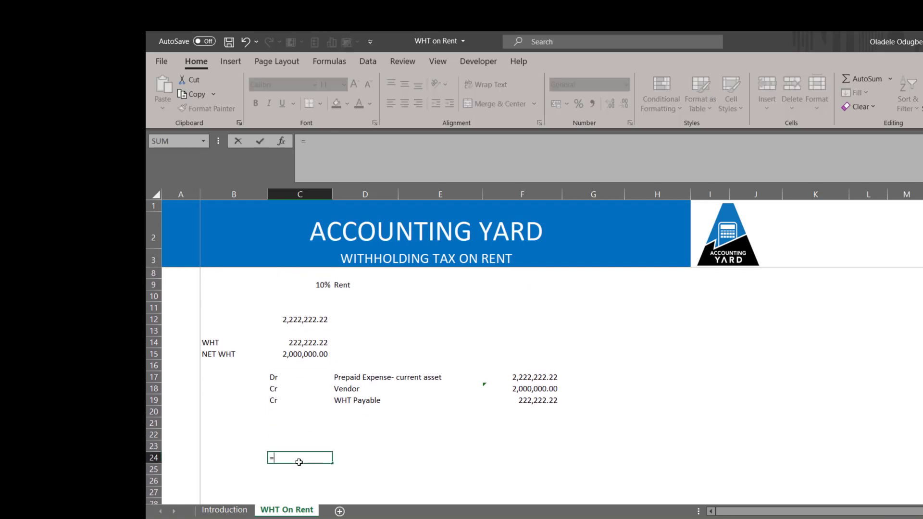
{"action": "scroll", "coordinate": [327, 376], "scroll_direction": "up", "scroll_amount": 2}
{"action": "left_click", "coordinate": [317, 300]}
{"action": "key", "text": "Return"}
{"action": "key", "text": "Up"}
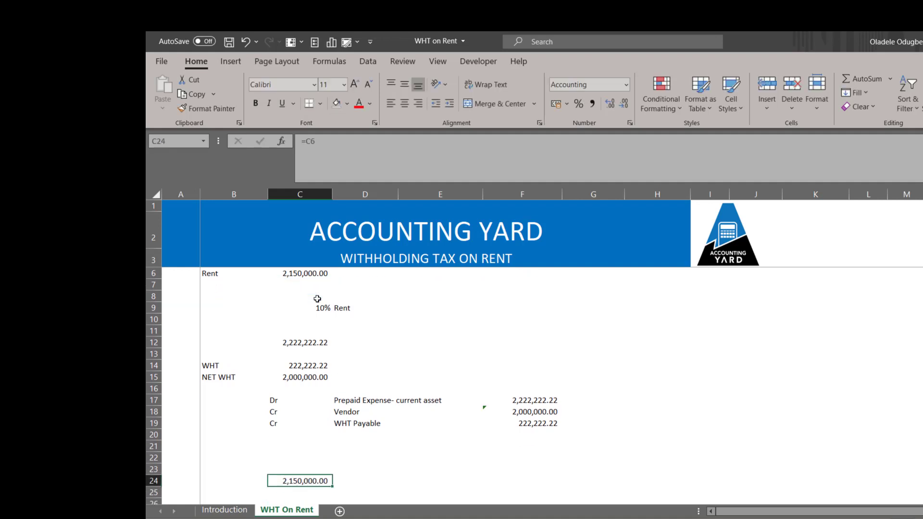
{"action": "key", "text": "Down"}
{"action": "key", "text": "Down"}
{"action": "key", "text": "Down"}
{"action": "key", "text": "Up"}
{"action": "key", "text": "Up"}
Step: Compute the 2,000,000 contract amount with =C24/1.075 and label it Contract Amount
{"action": "type", "text": "="}
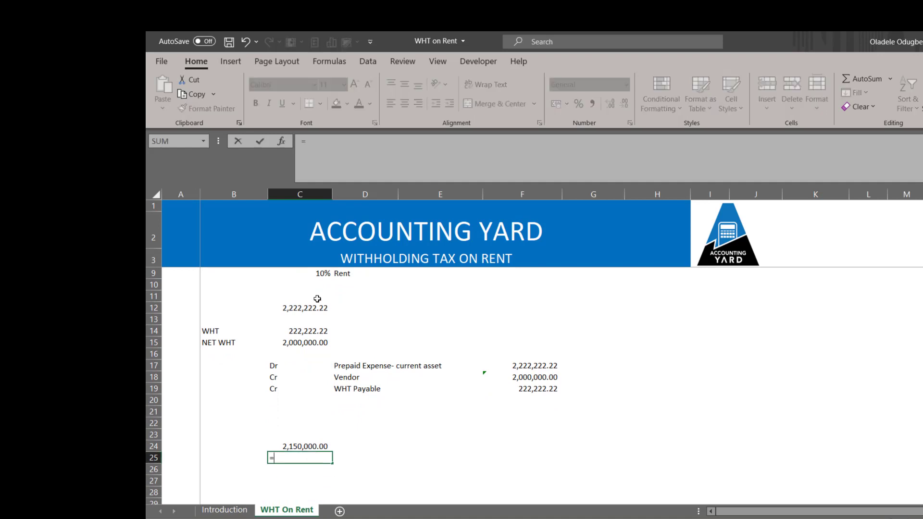
{"action": "key", "text": "Up"}
{"action": "type", "text": "/"}
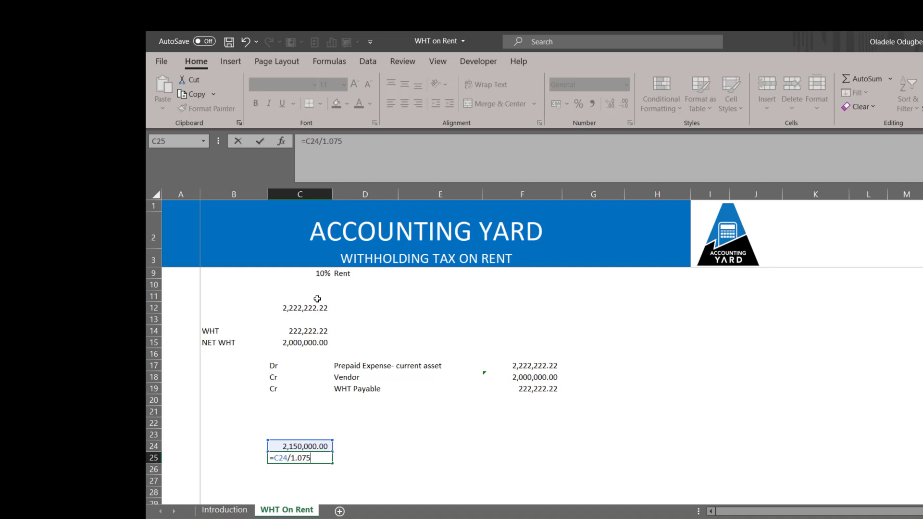
{"action": "type", "text": "1.075"}
{"action": "key", "text": "Return"}
{"action": "key", "text": "Up"}
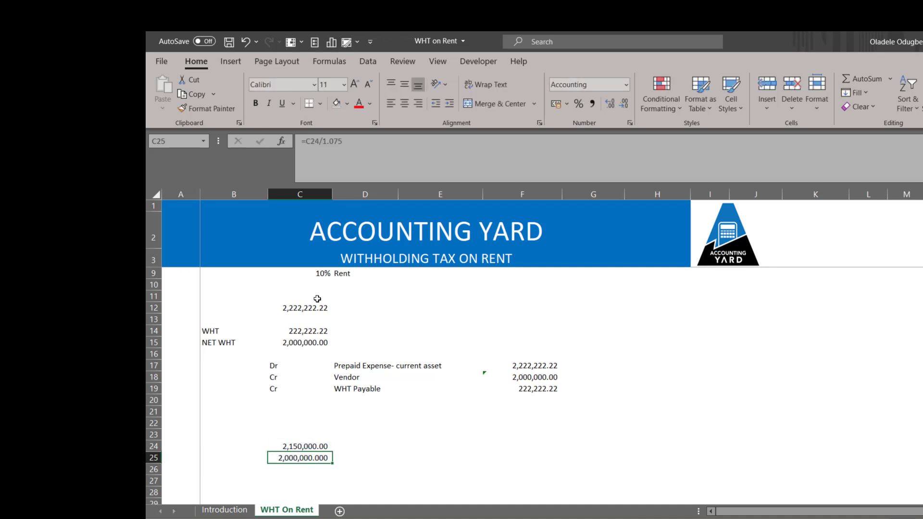
{"action": "key", "text": "Left"}
{"action": "key", "text": "Right"}
{"action": "key", "text": "Down"}
{"action": "key", "text": "Up"}
{"action": "key", "text": "Left"}
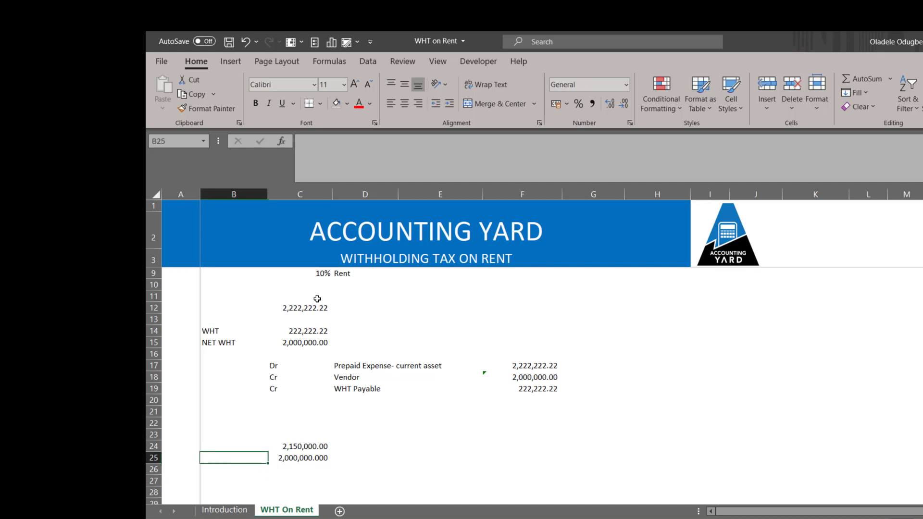
{"action": "type", "text": "Contract"}
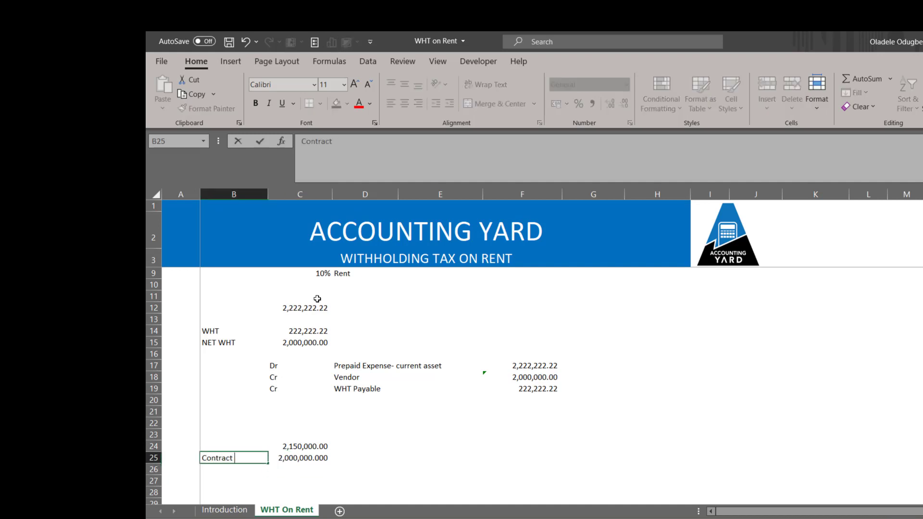
{"action": "type", "text": " Amount"}
{"action": "key", "text": "Return"}
Step: Add a VAT row computing 150,000 as =C25*7.5%
{"action": "type", "text": "VAT"}
{"action": "key", "text": "Return"}
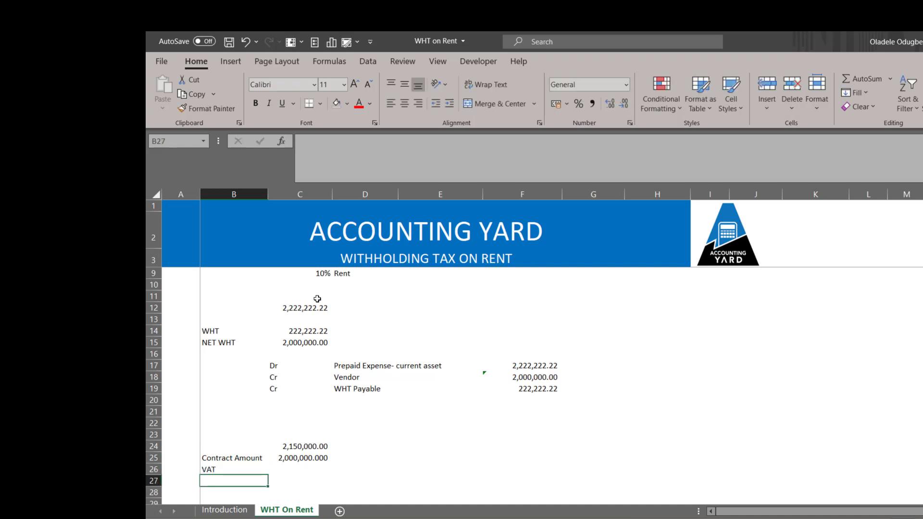
{"action": "key", "text": "Up"}
{"action": "key", "text": "Right"}
{"action": "type", "text": "="}
{"action": "key", "text": "Up"}
{"action": "type", "text": "*"}
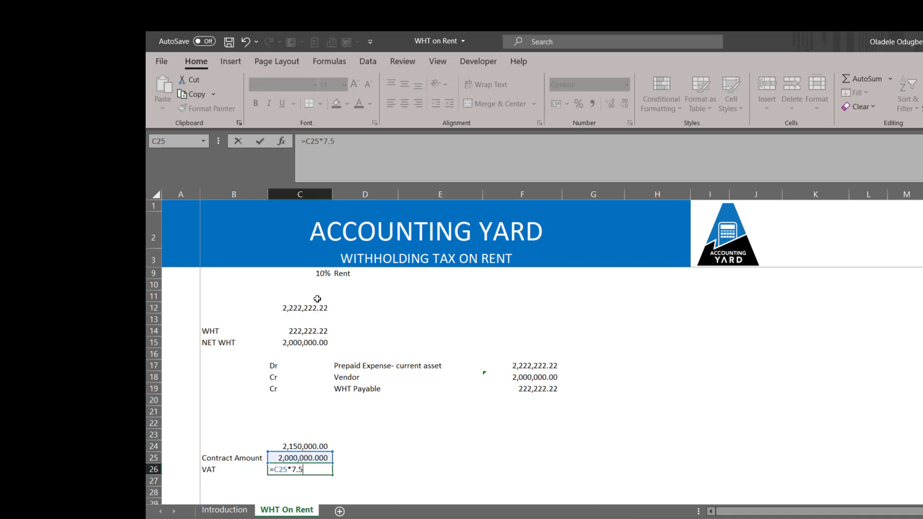
{"action": "type", "text": "7.5%"}
{"action": "key", "text": "Return"}
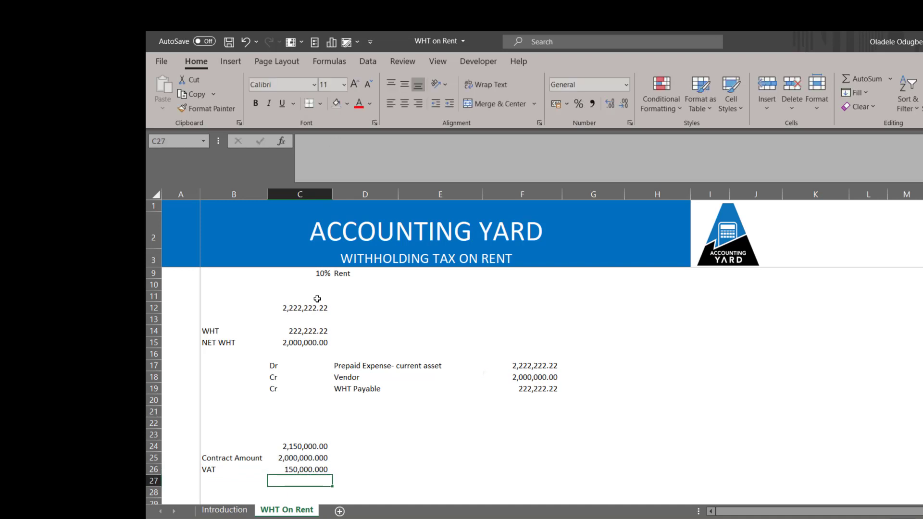
Step: Total contract amount and VAT to 2,150,000 with =C26+C25 in C27
{"action": "type", "text": "="}
{"action": "key", "text": "Up"}
{"action": "type", "text": "+"}
{"action": "key", "text": "Up"}
{"action": "key", "text": "Up"}
{"action": "key", "text": "Return"}
{"action": "key", "text": "Up"}
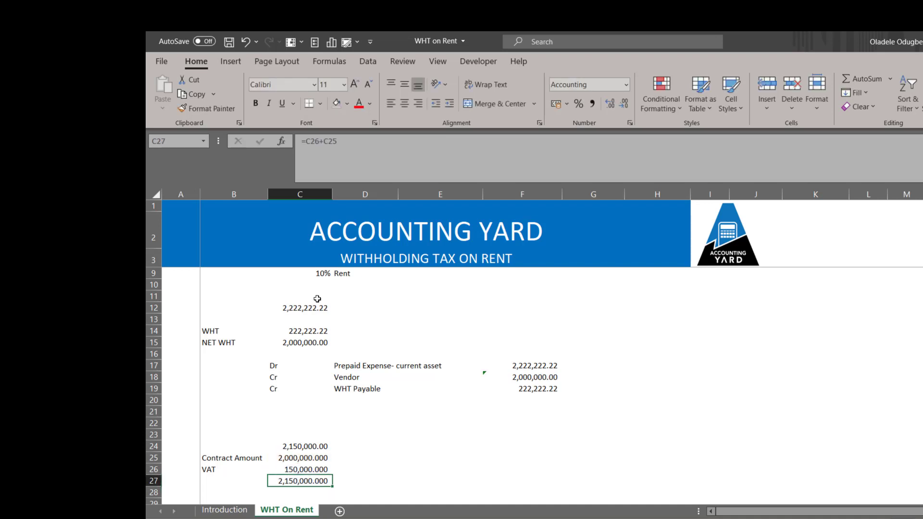
{"action": "key", "text": "Up"}
{"action": "key", "text": "Up"}
{"action": "key", "text": "Left"}
{"action": "key", "text": "shift+Right"}
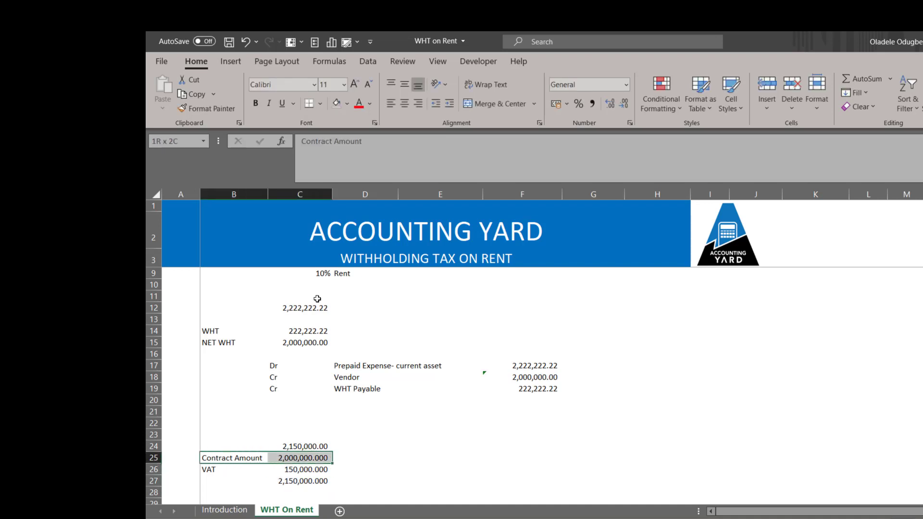
Step: Colour the contract amount row red and compute its 10% (200,000) in D25
{"action": "left_click", "coordinate": [355, 110]}
{"action": "scroll", "coordinate": [357, 453], "scroll_direction": "down", "scroll_amount": 2}
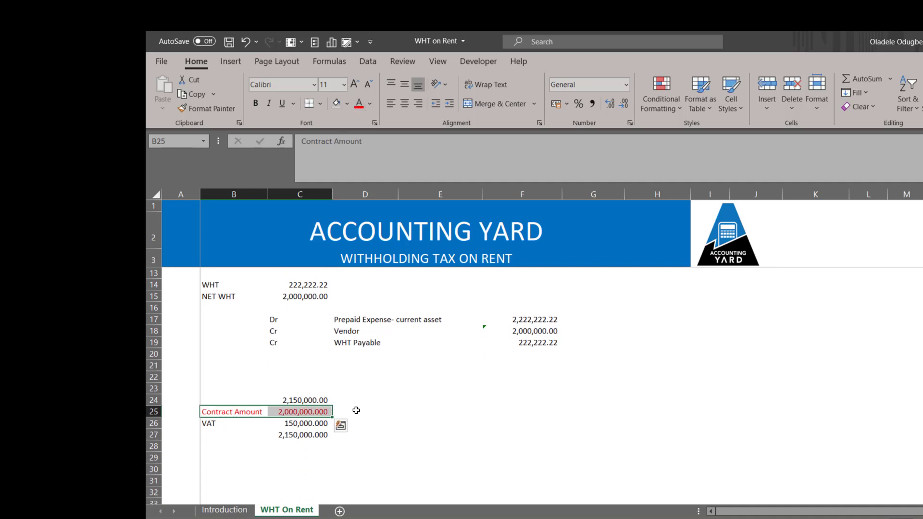
{"action": "left_click", "coordinate": [356, 412]}
{"action": "type", "text": "="}
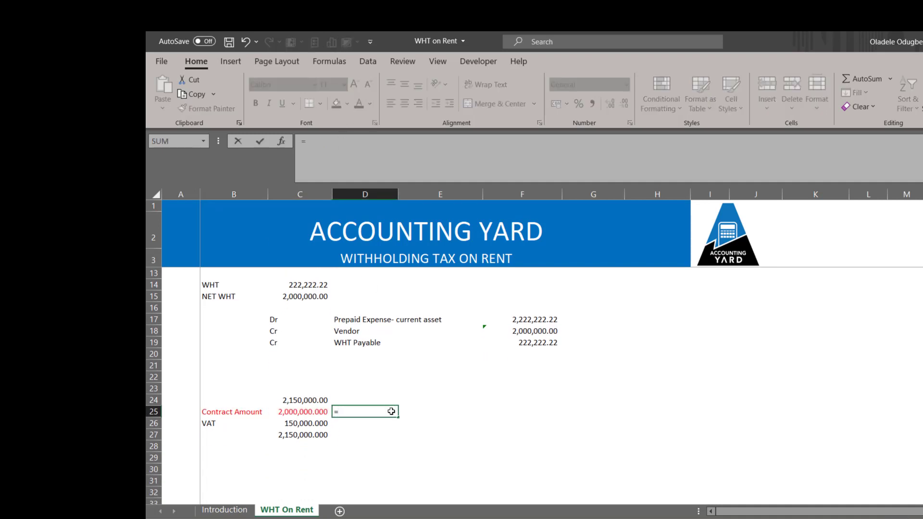
{"action": "key", "text": "Left"}
{"action": "type", "text": "*10%"}
{"action": "key", "text": "ctrl+Return"}
Step: Set C28 to =D25 (200,000.000) and label it WHT in B28
{"action": "key", "text": "Left"}
{"action": "key", "text": "Down"}
{"action": "key", "text": "Down"}
{"action": "key", "text": "Down"}
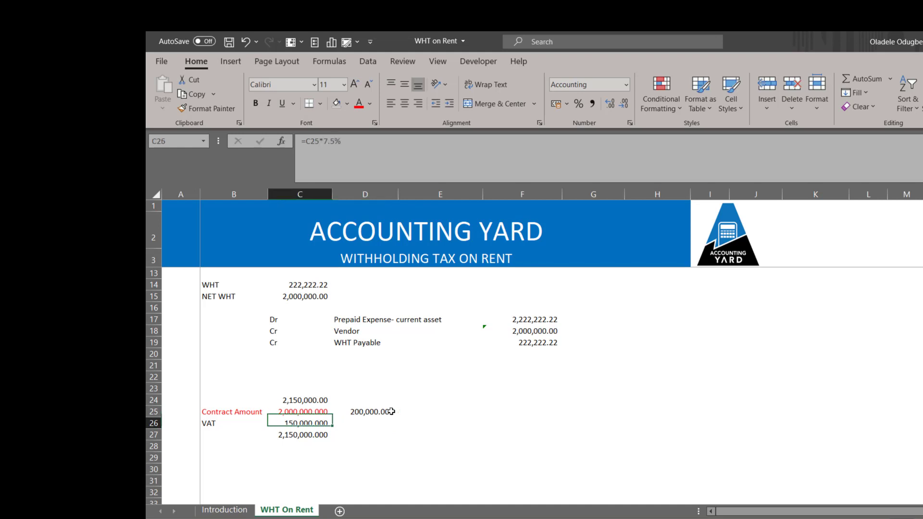
{"action": "type", "text": "="}
{"action": "key", "text": "Up"}
{"action": "key", "text": "Up"}
{"action": "key", "text": "Up"}
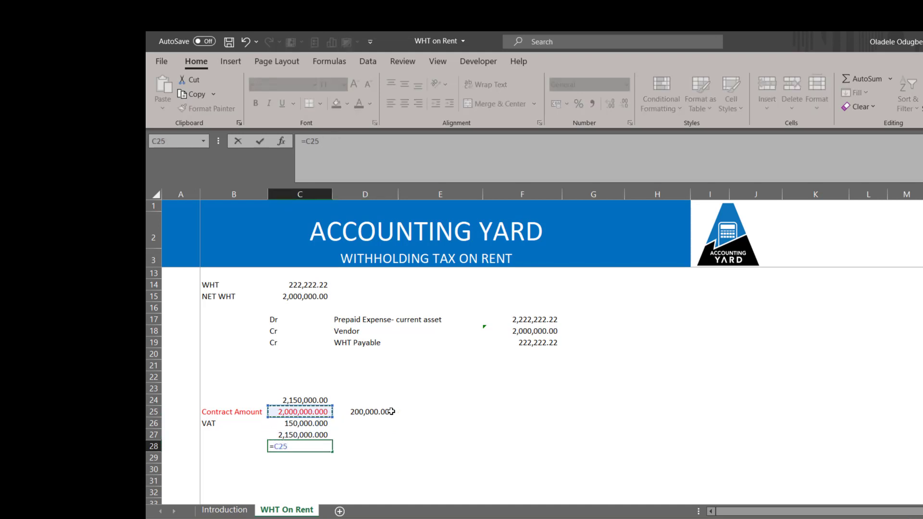
{"action": "key", "text": "BackSpace"}
{"action": "key", "text": "BackSpace"}
{"action": "key", "text": "BackSpace"}
{"action": "key", "text": "Right"}
{"action": "key", "text": "Right"}
{"action": "key", "text": "Up"}
{"action": "key", "text": "Up"}
{"action": "key", "text": "Up"}
{"action": "key", "text": "Left"}
{"action": "key", "text": "Return"}
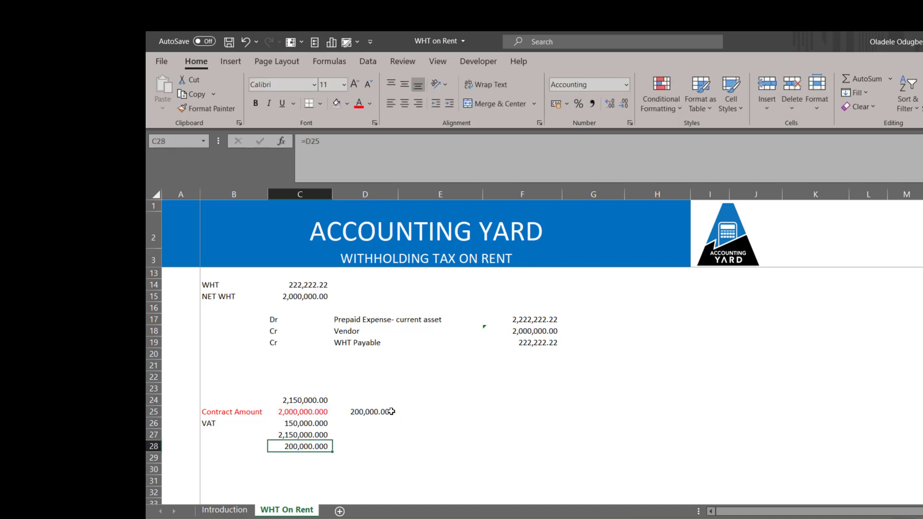
{"action": "key", "text": "Up"}
{"action": "key", "text": "Left"}
{"action": "type", "text": "WH"}
{"action": "key", "text": "Return"}
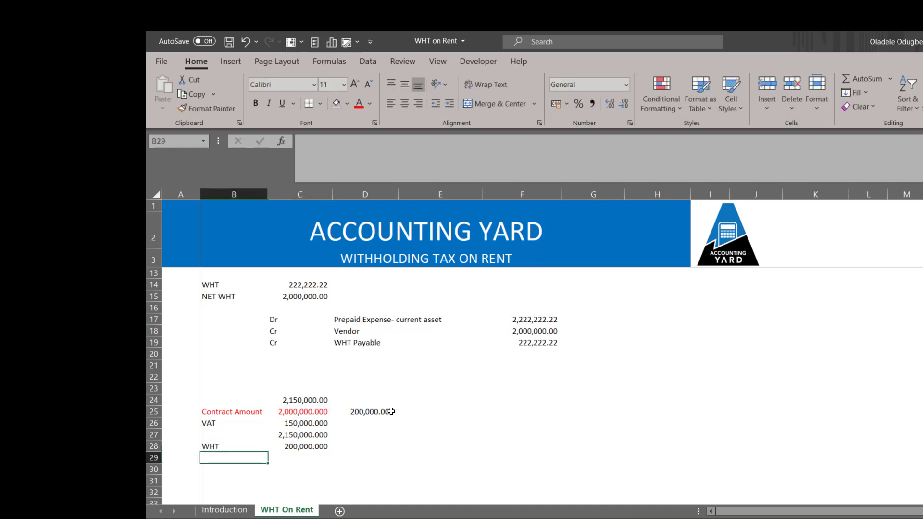
Step: Enter the net amount =C27-C28 (1,950,000.000) in C29 and select B24:D29
{"action": "key", "text": "Right"}
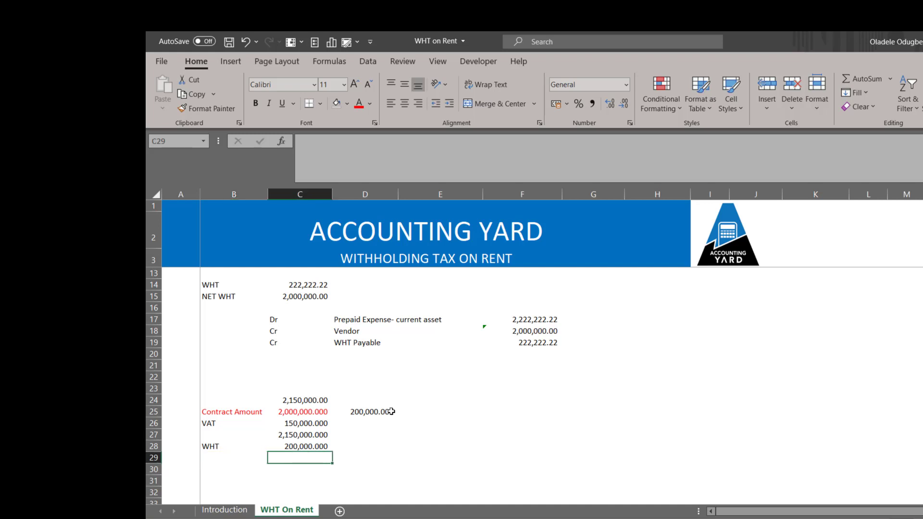
{"action": "type", "text": "="}
{"action": "key", "text": "Up"}
{"action": "key", "text": "Up"}
{"action": "type", "text": "-"}
{"action": "key", "text": "Up"}
{"action": "key", "text": "Return"}
{"action": "key", "text": "Up"}
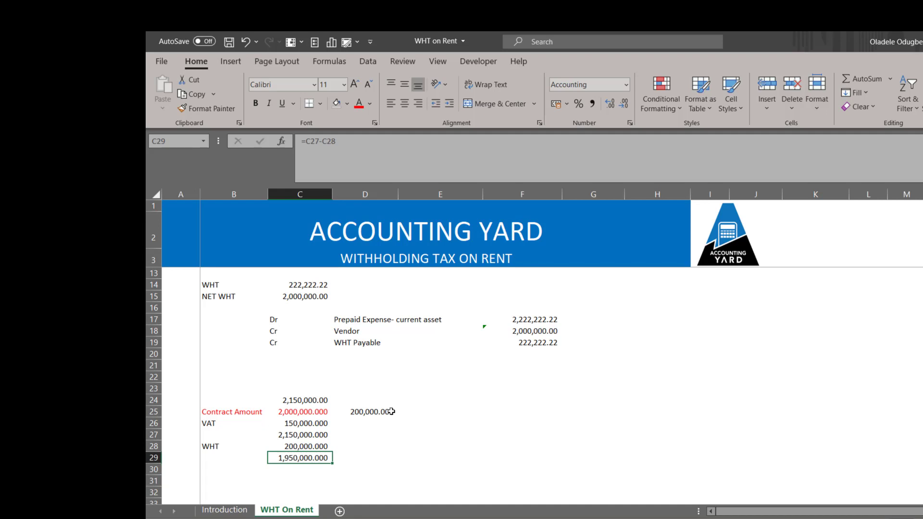
{"action": "left_click_drag", "start_coordinate": [207, 403], "coordinate": [367, 457]}
{"action": "scroll", "coordinate": [310, 457], "scroll_direction": "down", "scroll_amount": 2}
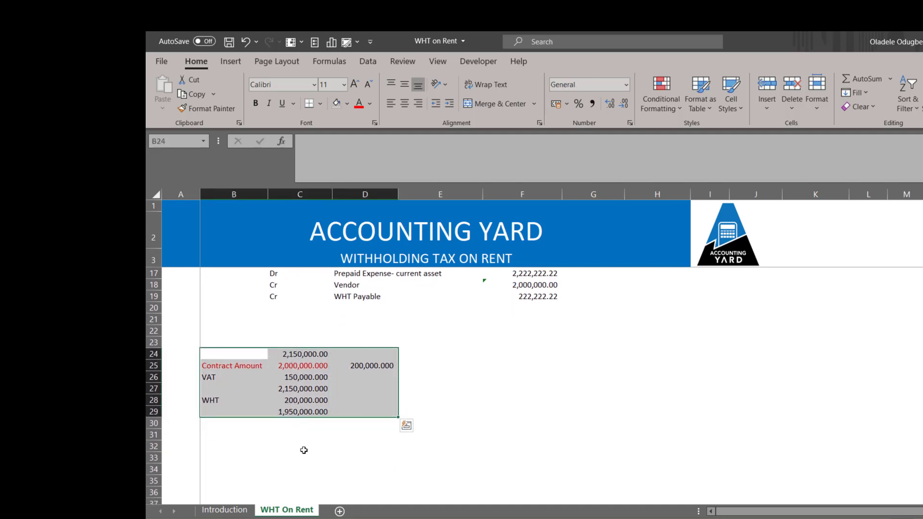
Step: Add the debit line in row 32: Dr Prepaid Expense linked to the 2,150,000.000 total
{"action": "left_click", "coordinate": [303, 447]}
{"action": "type", "text": "Dr"}
{"action": "key", "text": "ctrl+Return"}
{"action": "left_click", "coordinate": [336, 441]}
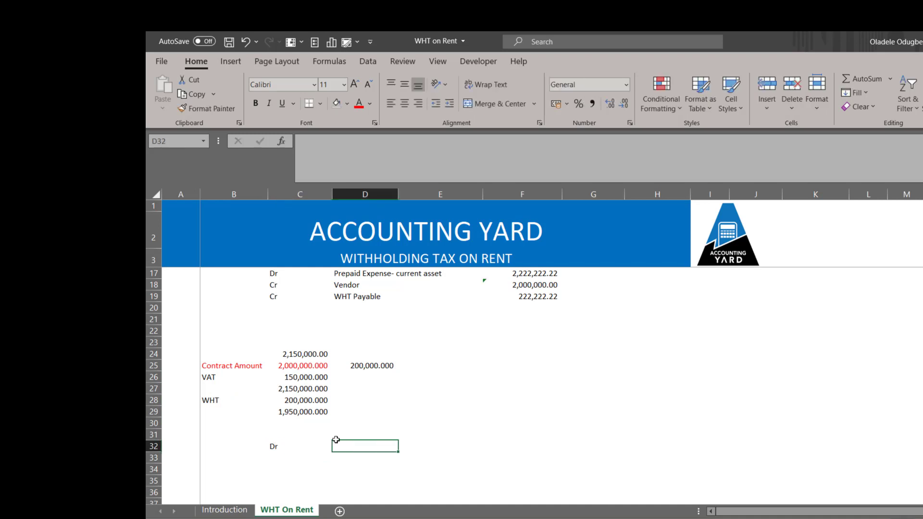
{"action": "left_click", "coordinate": [386, 274]}
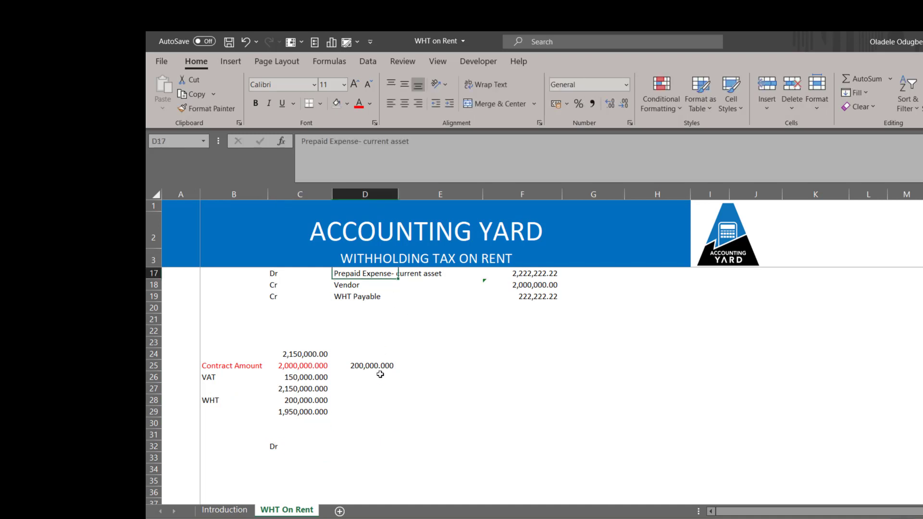
{"action": "key", "text": "ctrl+c"}
{"action": "left_click", "coordinate": [355, 446]}
{"action": "key", "text": "ctrl+v"}
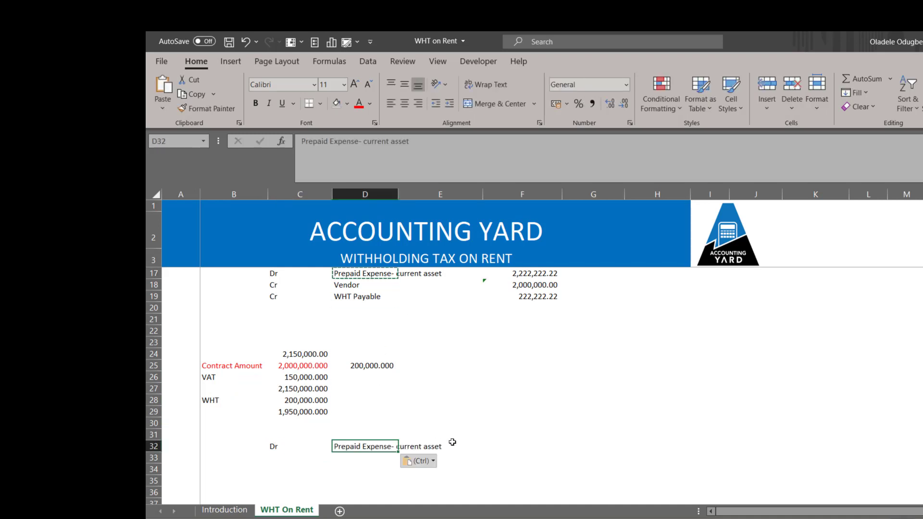
{"action": "left_click", "coordinate": [479, 447]}
{"action": "left_click", "coordinate": [485, 447]}
{"action": "type", "text": "="}
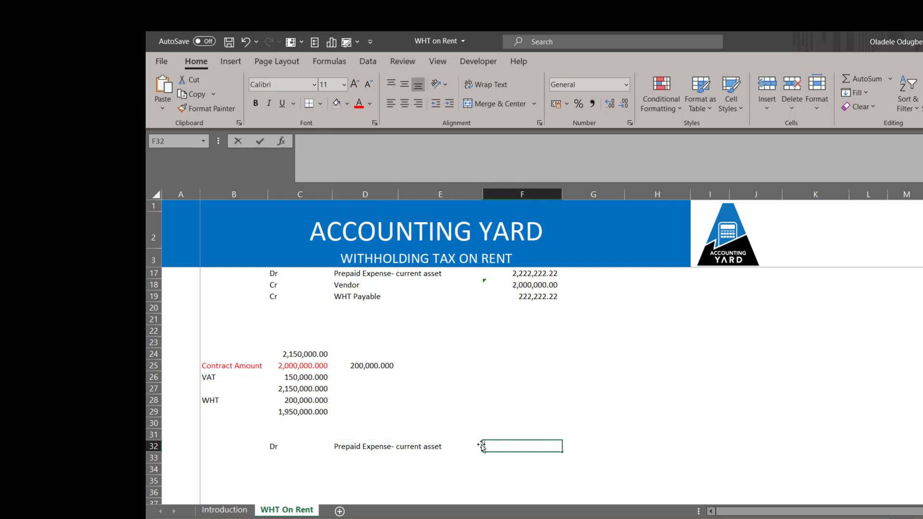
{"action": "left_click", "coordinate": [314, 388]}
{"action": "key", "text": "Return"}
Step: Add the credit line Cr Vendor linked to the net amount 1,950,000.000
{"action": "key", "text": "Left"}
{"action": "key", "text": "Left"}
{"action": "key", "text": "Left"}
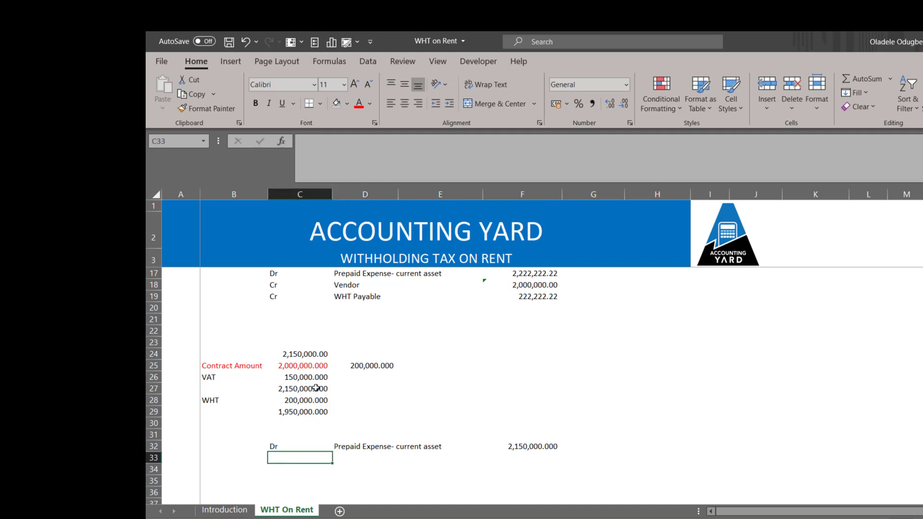
{"action": "type", "text": "Cr"}
{"action": "key", "text": "Right"}
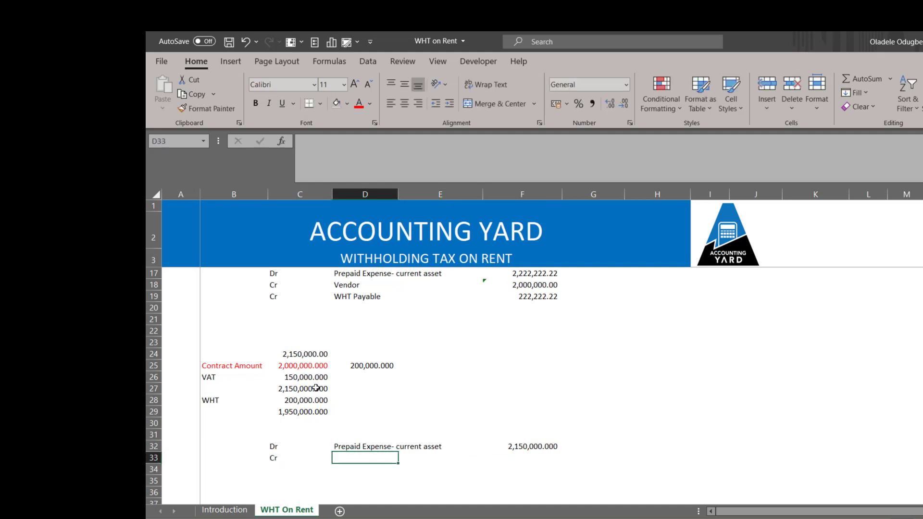
{"action": "key", "text": "Right"}
{"action": "key", "text": "Right"}
{"action": "type", "text": "="}
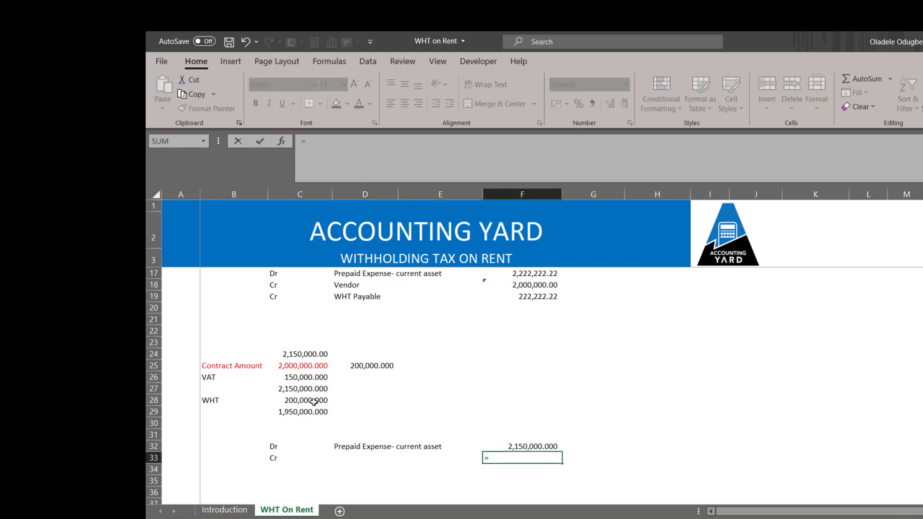
{"action": "left_click", "coordinate": [315, 412]}
{"action": "key", "text": "Return"}
{"action": "key", "text": "Up"}
{"action": "key", "text": "Left"}
{"action": "key", "text": "Left"}
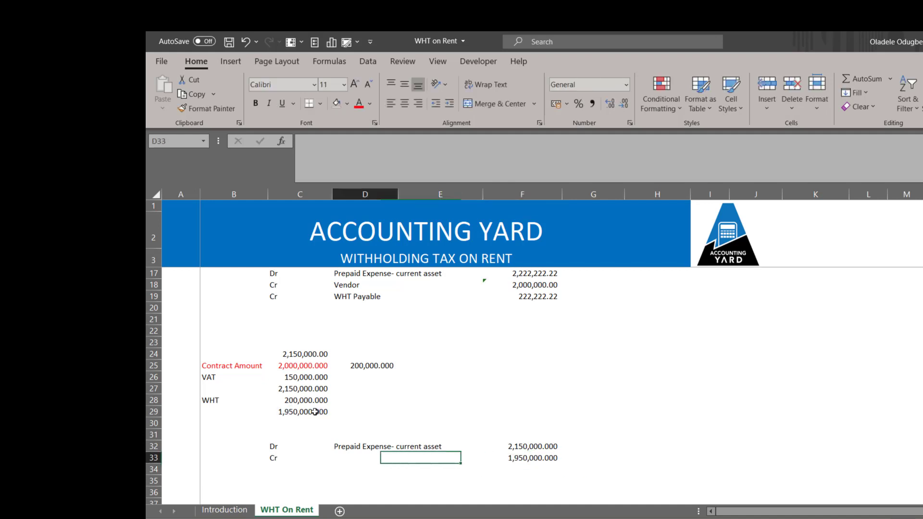
{"action": "type", "text": "Vendor"}
{"action": "key", "text": "Return"}
Step: Add the credit line Cr WHT Payable linked to C28's 200,000.000
{"action": "key", "text": "Left"}
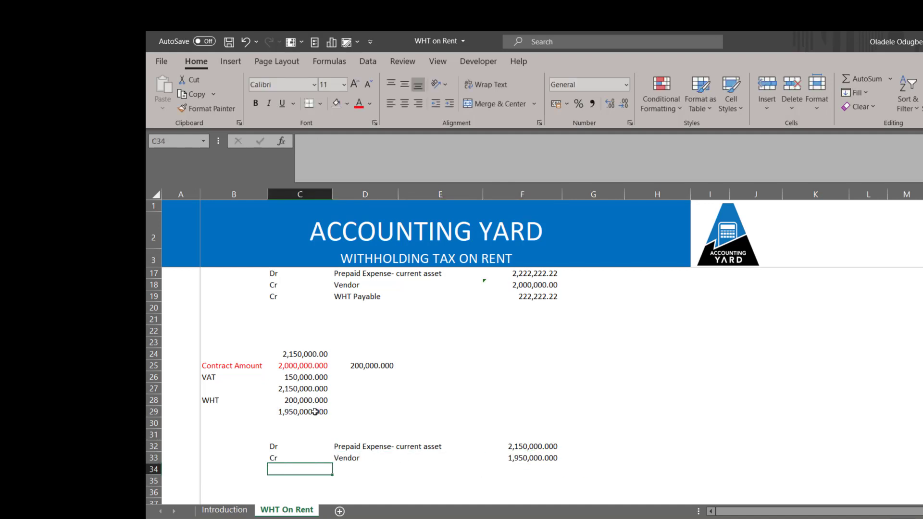
{"action": "type", "text": "Cr"}
{"action": "key", "text": "Return"}
{"action": "key", "text": "Up"}
{"action": "key", "text": "Right"}
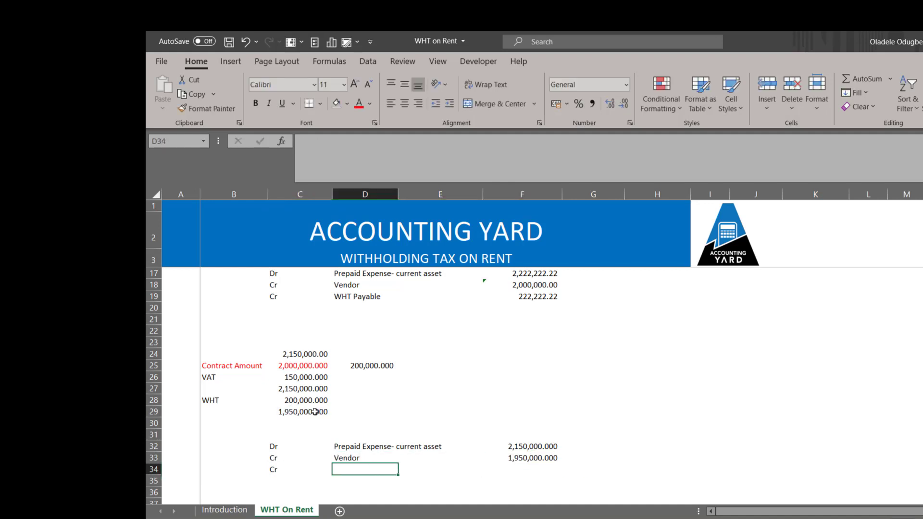
{"action": "type", "text": "WHT Payable"}
{"action": "key", "text": "Return"}
{"action": "key", "text": "Up"}
{"action": "key", "text": "Right"}
{"action": "key", "text": "Right"}
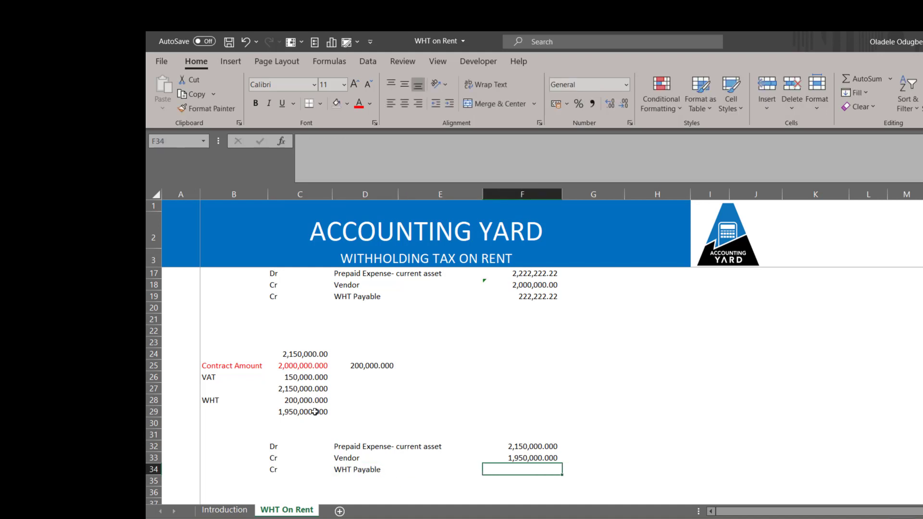
{"action": "type", "text": "="}
{"action": "left_click", "coordinate": [313, 401]}
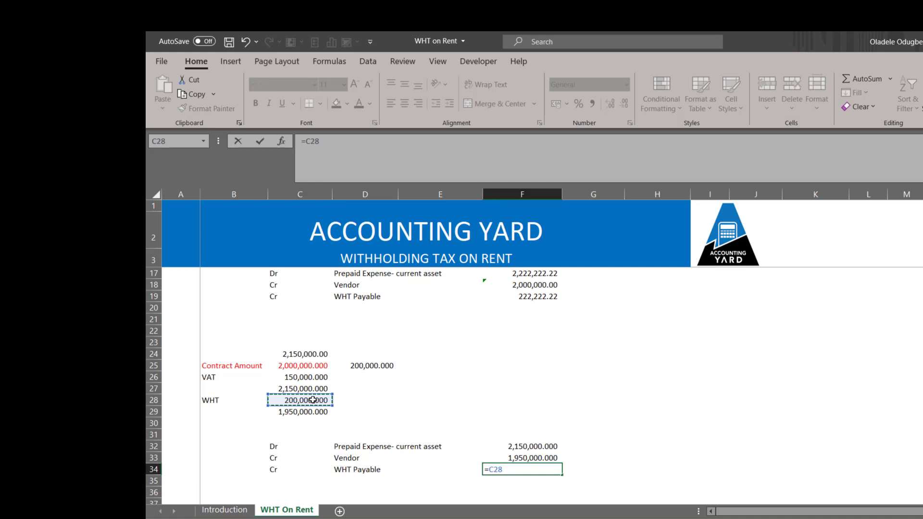
{"action": "key", "text": "Return"}
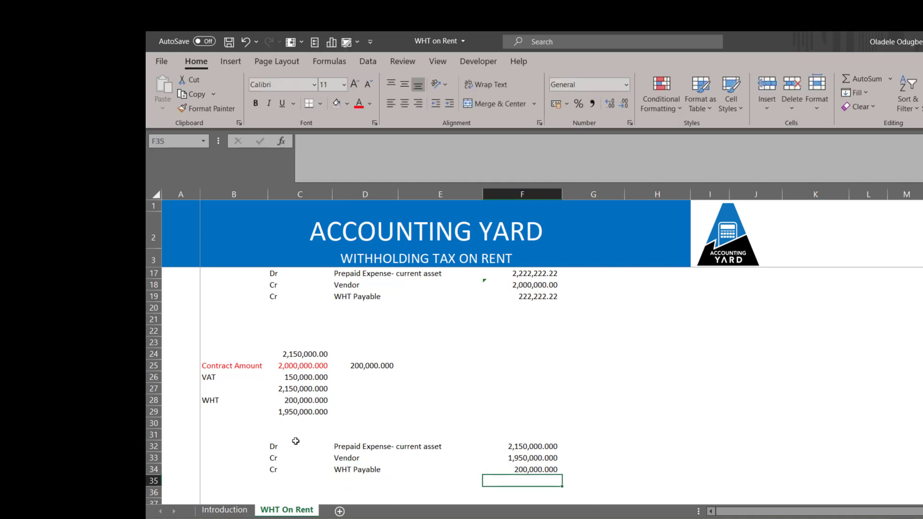
{"action": "scroll", "coordinate": [449, 432], "scroll_direction": "up", "scroll_amount": 3}
{"action": "scroll", "coordinate": [447, 430], "scroll_direction": "down", "scroll_amount": 1}
{"action": "scroll", "coordinate": [445, 421], "scroll_direction": "down", "scroll_amount": 3}
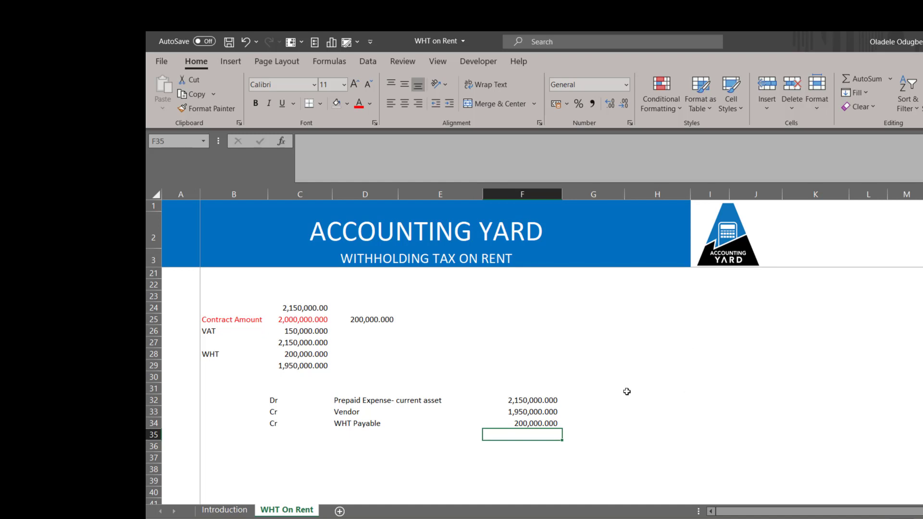
{"action": "scroll", "coordinate": [621, 413], "scroll_direction": "up", "scroll_amount": 2}
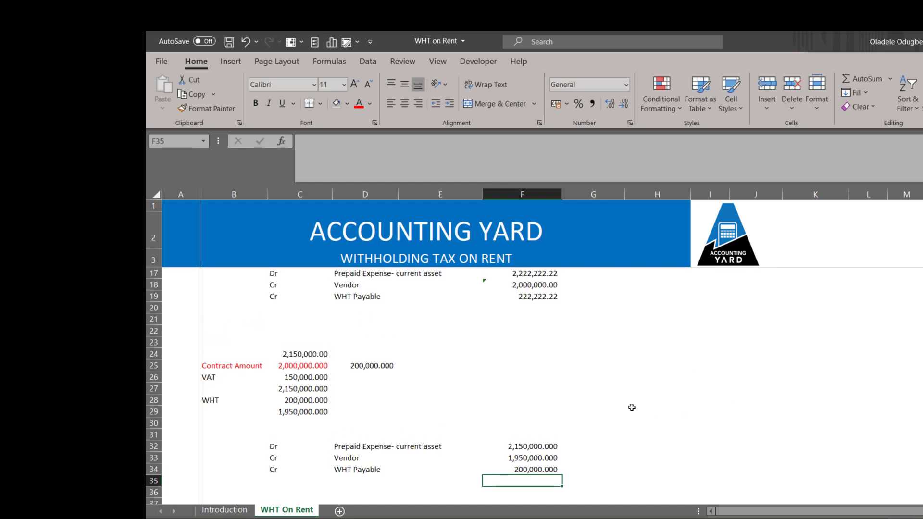
{"action": "scroll", "coordinate": [635, 399], "scroll_direction": "up", "scroll_amount": 4}
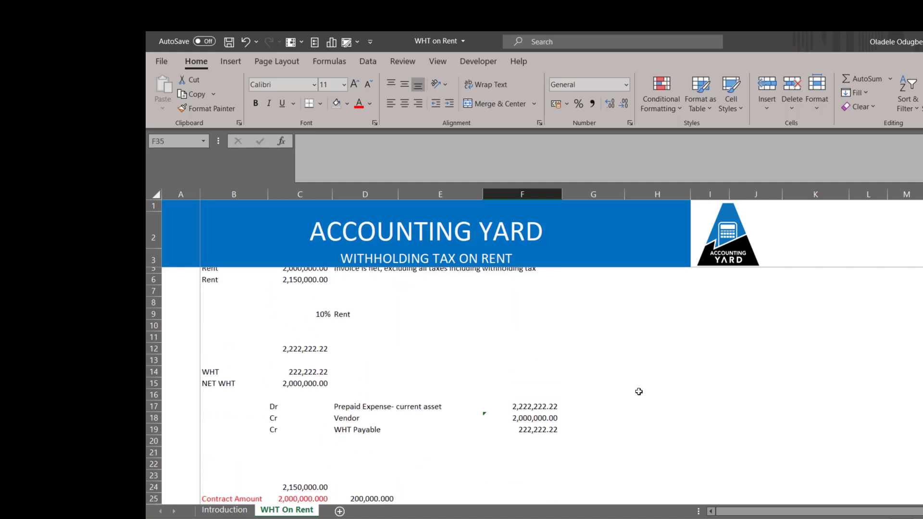
{"action": "scroll", "coordinate": [639, 392], "scroll_direction": "up", "scroll_amount": 1}
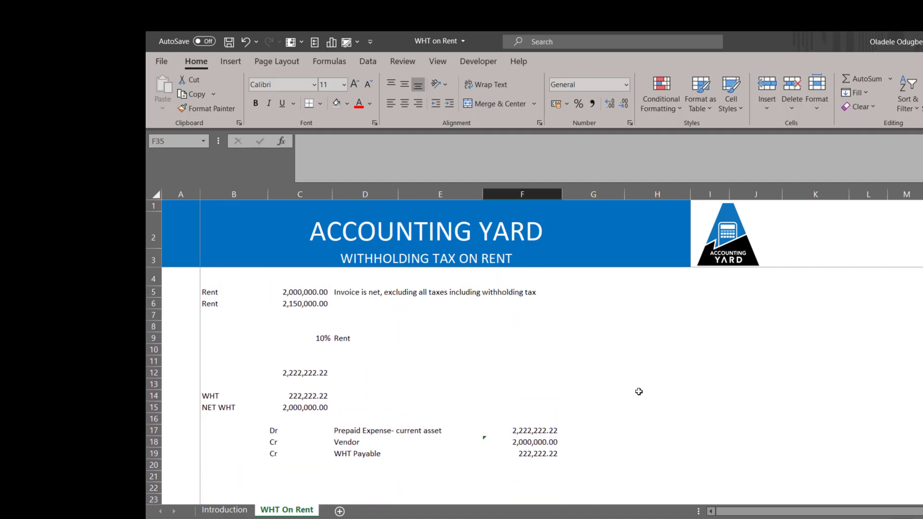
{"action": "left_click_drag", "start_coordinate": [312, 291], "coordinate": [539, 304]}
{"action": "left_click", "coordinate": [312, 290]}
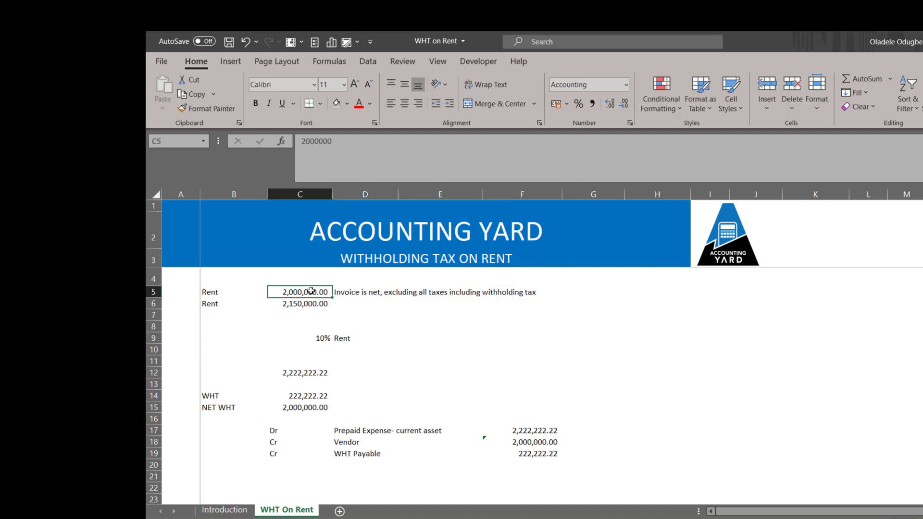
{"action": "left_click_drag", "start_coordinate": [317, 289], "coordinate": [490, 294]}
{"action": "left_click", "coordinate": [317, 292]}
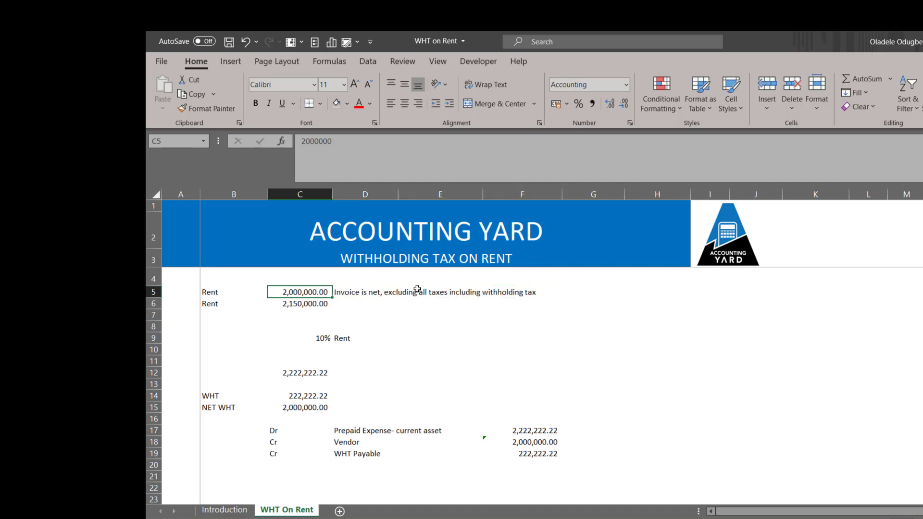